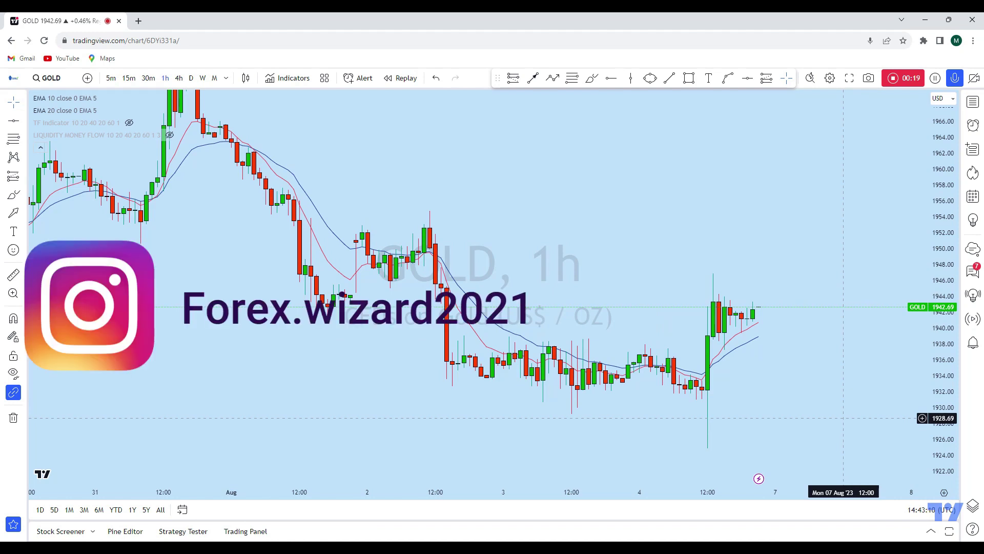
# Switch the gold chart to the monthly timeframe and rescale it around the 2020 to 2023 candles.
pyautogui.click(214, 78)
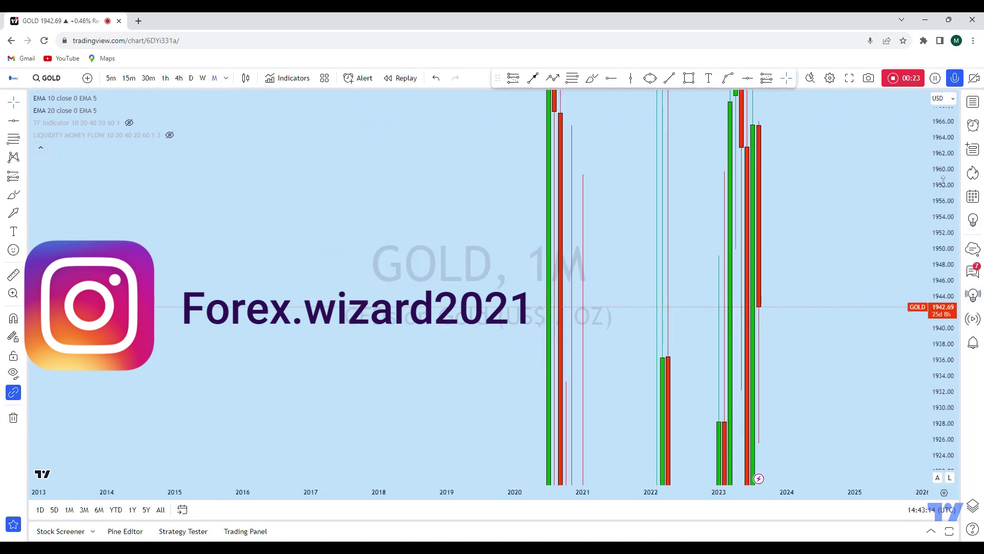
pyautogui.moveTo(943, 181); pyautogui.dragTo(945, 394)
pyautogui.moveTo(945, 230); pyautogui.dragTo(945, 382)
pyautogui.scroll(5, 810, 359)
pyautogui.scroll(3, 810, 359)
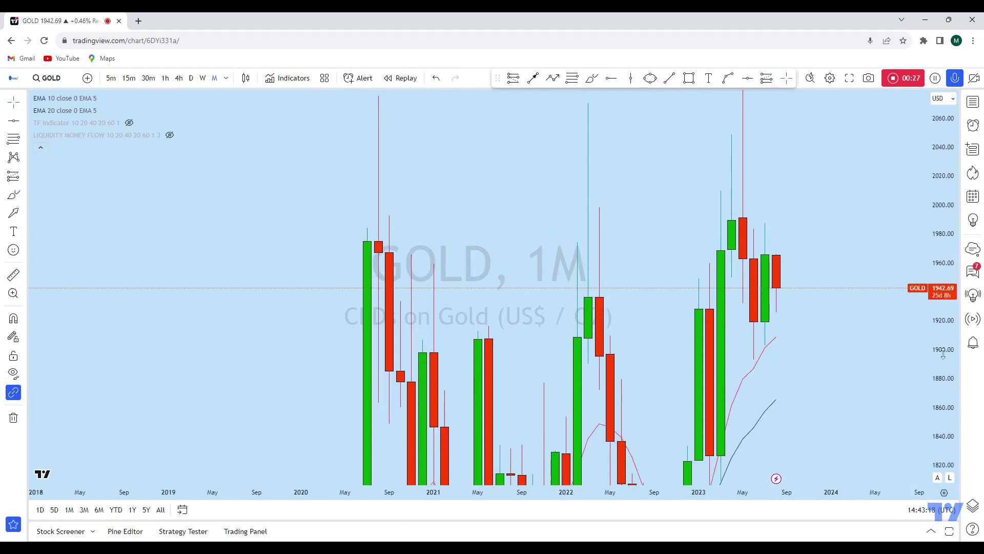
pyautogui.scroll(2, 744, 308)
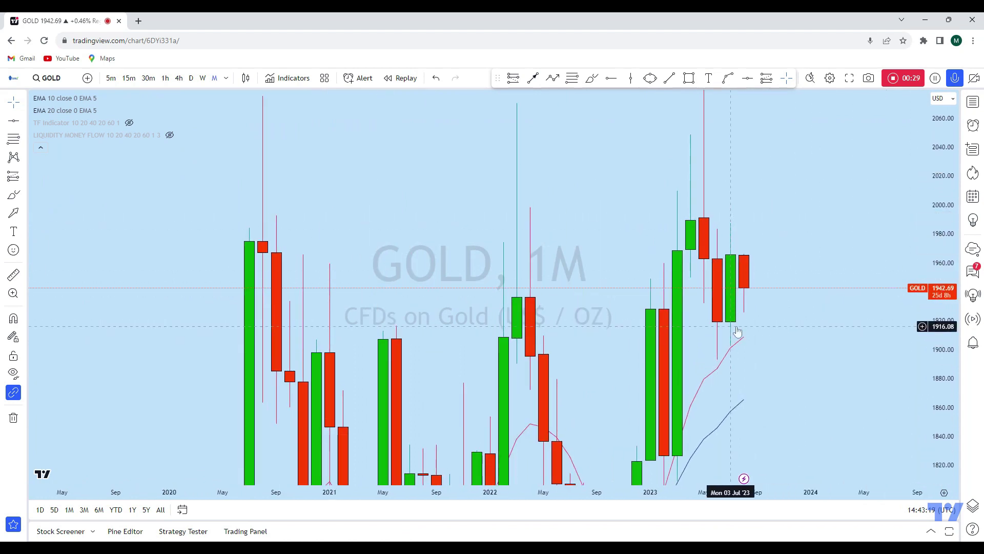
# Place a horizontal line at 1987.36, on the high of the July 2023 monthly candle.
pyautogui.click(747, 78)
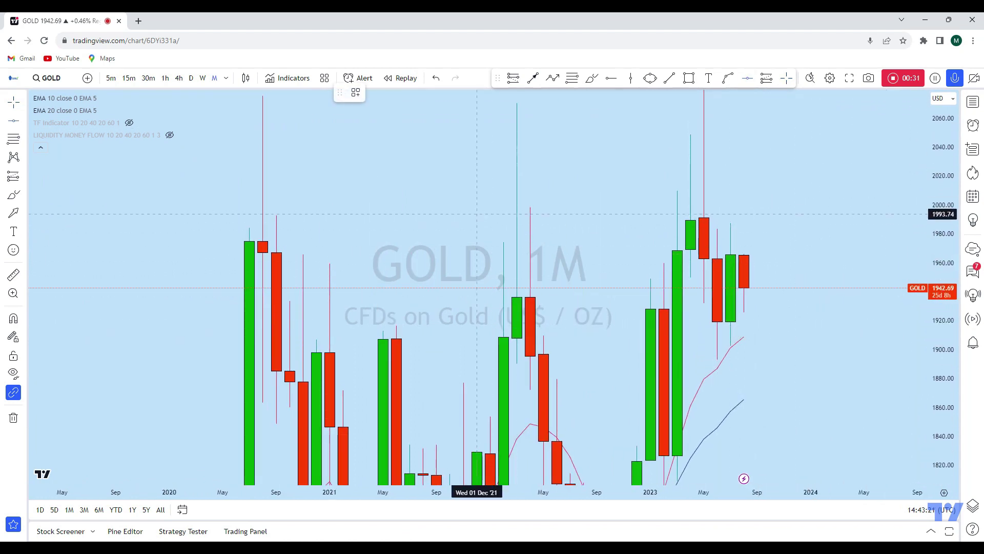
pyautogui.click(479, 224)
pyautogui.moveTo(752, 226); pyautogui.dragTo(755, 222)
pyautogui.click(811, 372)
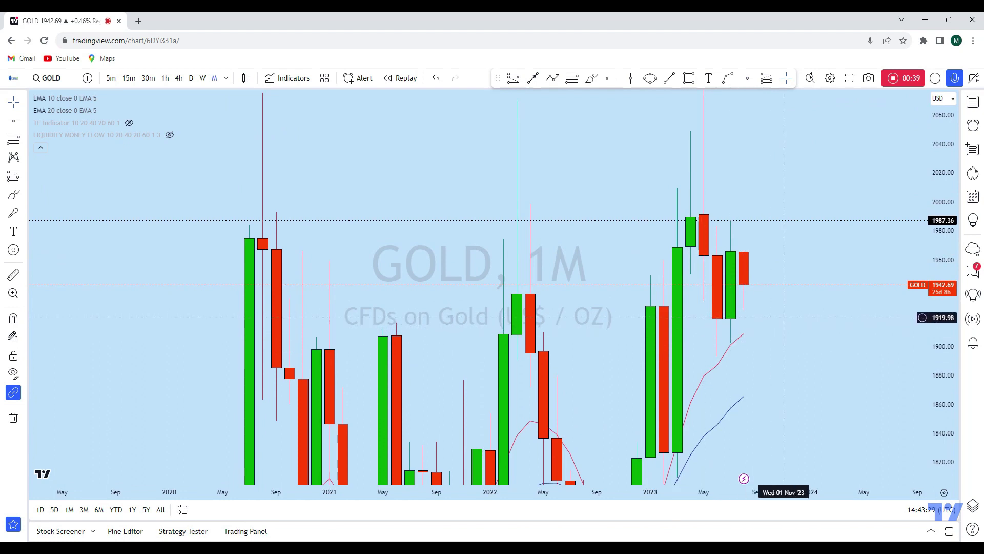
# Sketch possible price moves beside the current monthly candle with the Brush, and undo the strokes.
pyautogui.moveTo(942, 401); pyautogui.dragTo(943, 240)
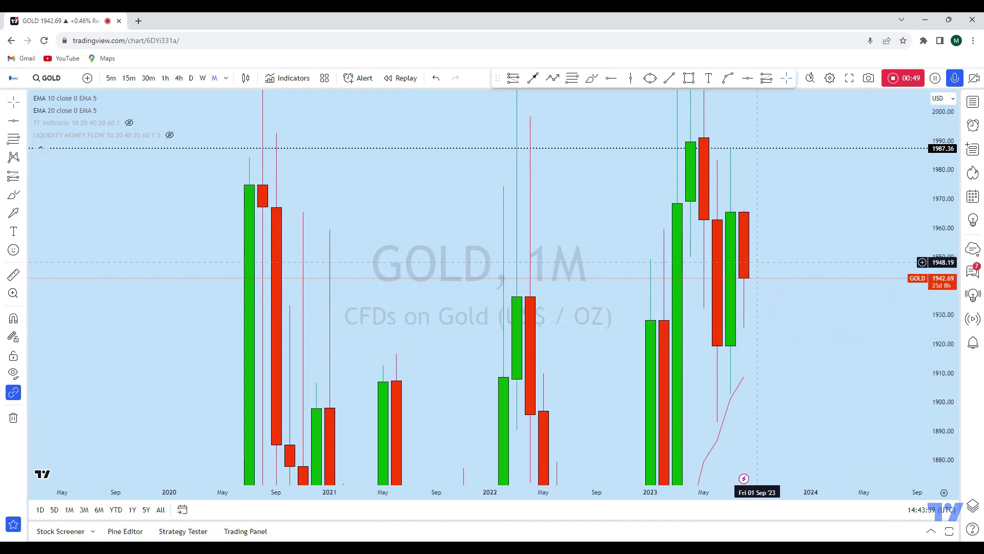
pyautogui.click(595, 81)
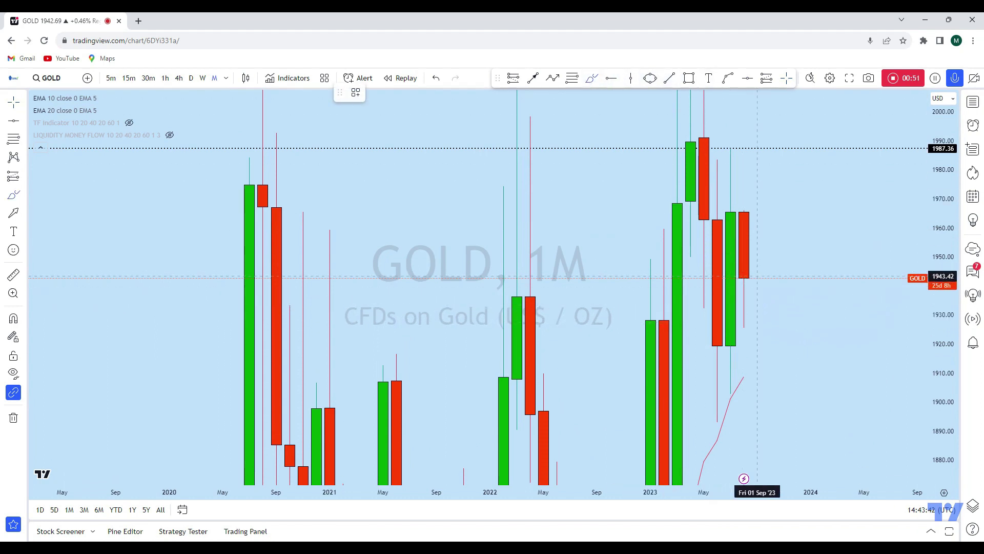
pyautogui.moveTo(757, 279)
pyautogui.mouseDown()
pyautogui.moveTo(758, 254)
pyautogui.moveTo(865, 248)
pyautogui.mouseUp()
pyautogui.moveTo(758, 255)
pyautogui.mouseDown()
pyautogui.moveTo(810, 402)
pyautogui.moveTo(782, 388)
pyautogui.moveTo(824, 423)
pyautogui.mouseUp()
pyautogui.click(436, 78)
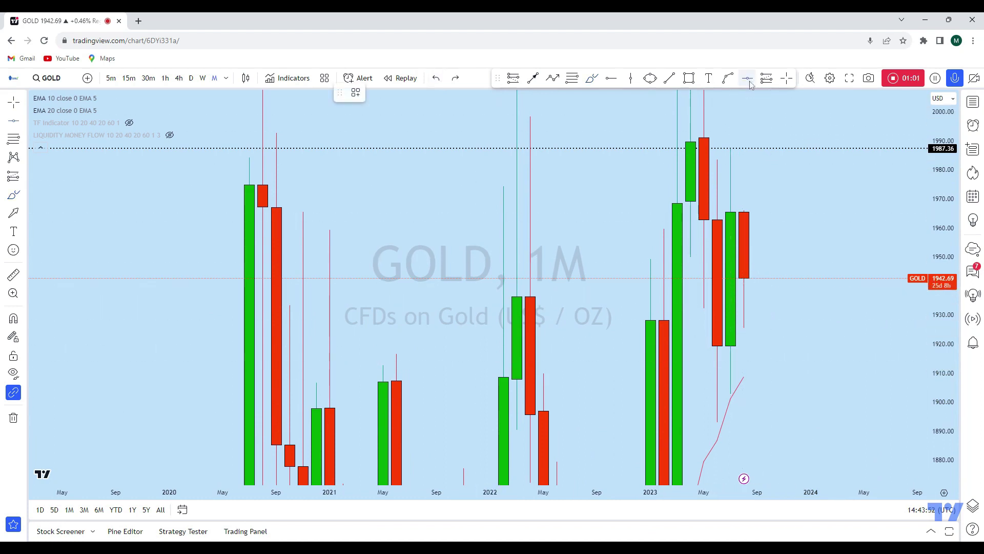
# Place a second horizontal line at 1925.57, on the current monthly candle's low, and switch the chart to the weekly timeframe.
pyautogui.click(479, 327)
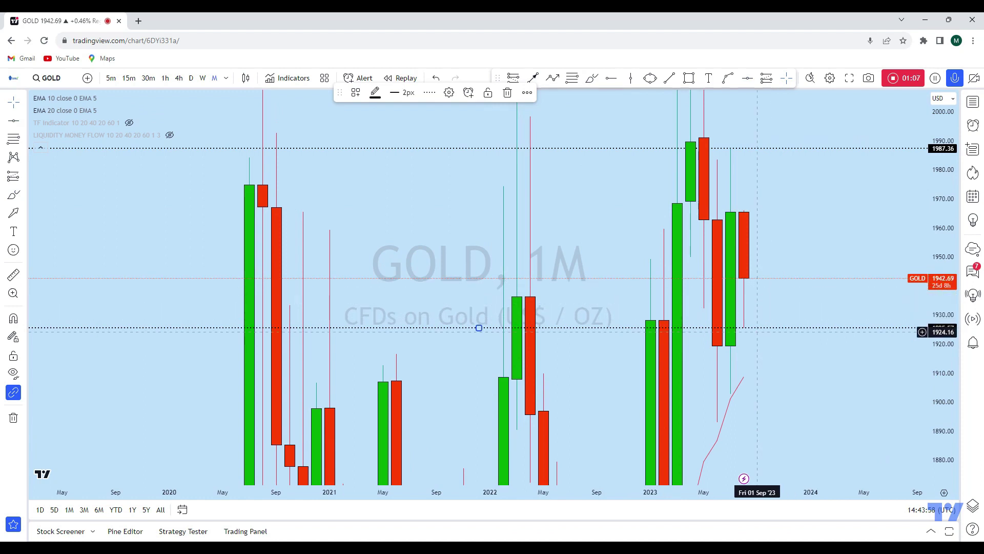
pyautogui.click(204, 78)
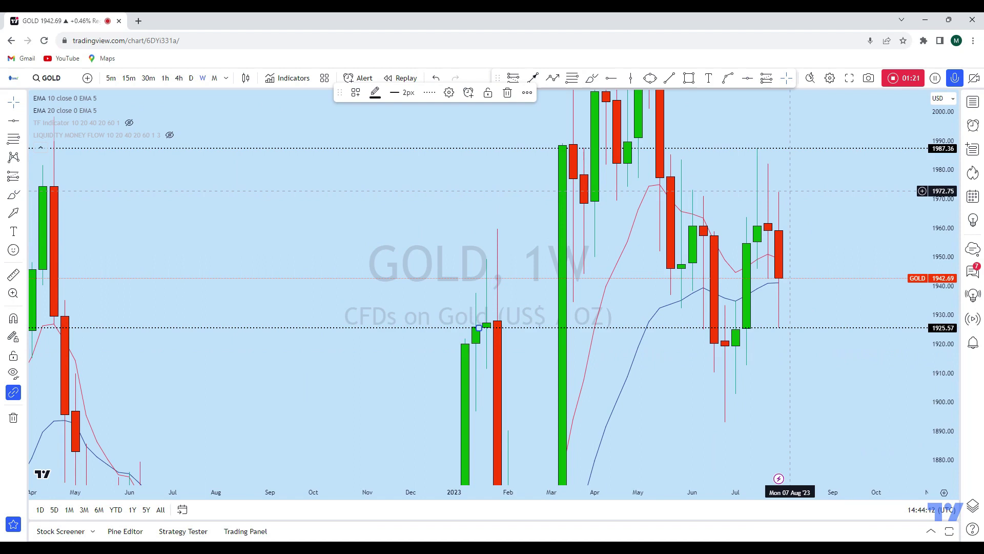
# Mark the descending highs of the last three weekly candles with Brush strokes, and undo the marks.
pyautogui.click(592, 78)
pyautogui.moveTo(748, 147)
pyautogui.mouseDown()
pyautogui.moveTo(779, 150)
pyautogui.moveTo(801, 200)
pyautogui.mouseUp()
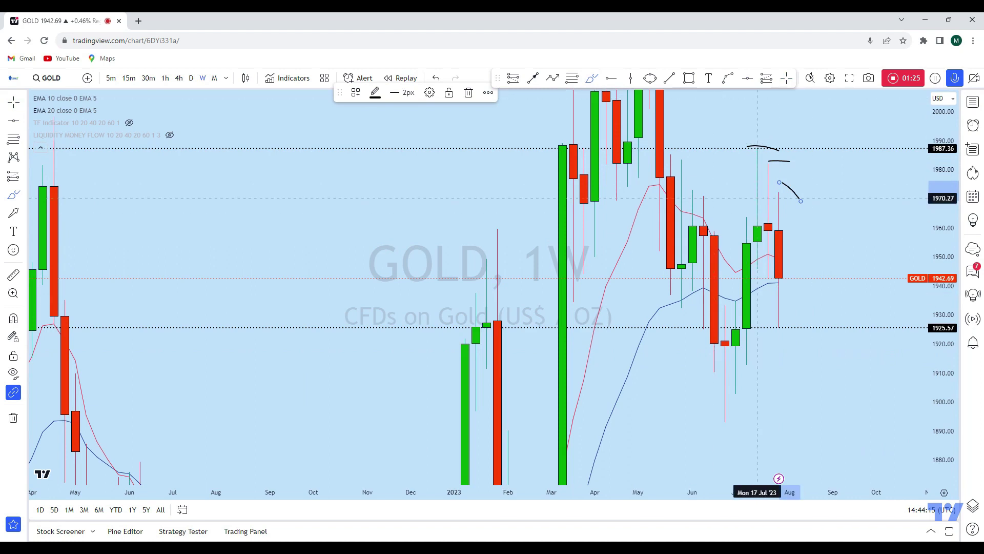
pyautogui.click(439, 78)
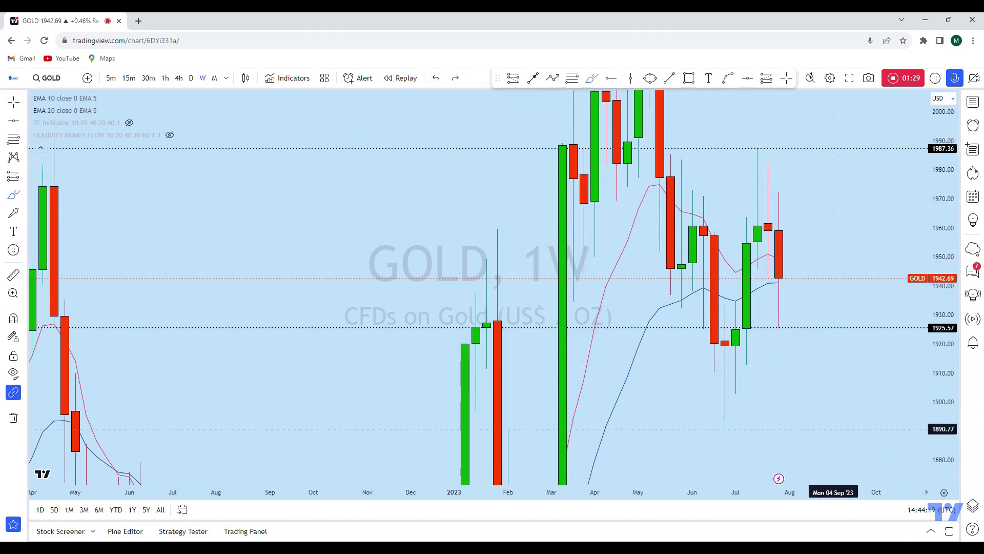
# Sketch a rise from the current weekly close followed by a drop below the 1925.57 line, and undo the strokes.
pyautogui.scroll(2, 831, 237)
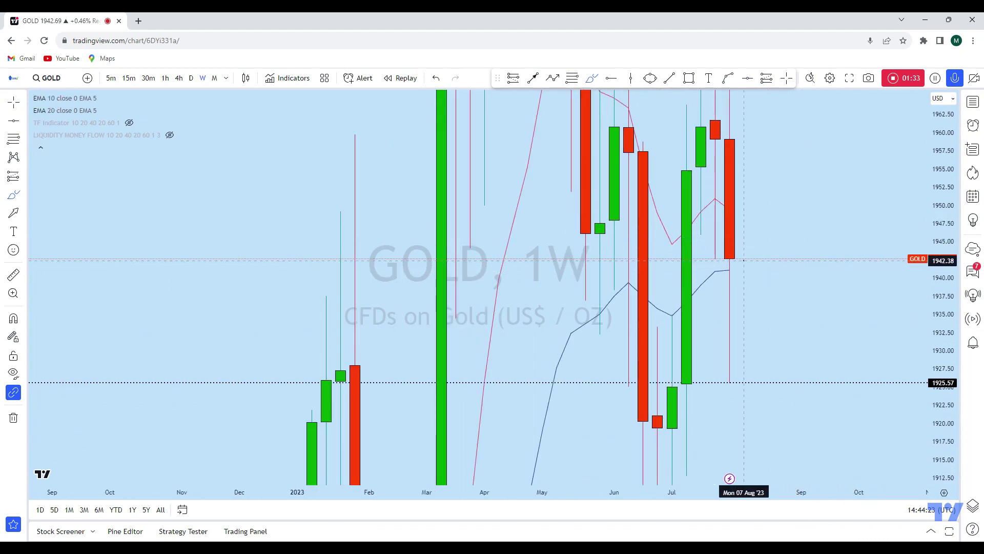
pyautogui.click(744, 383)
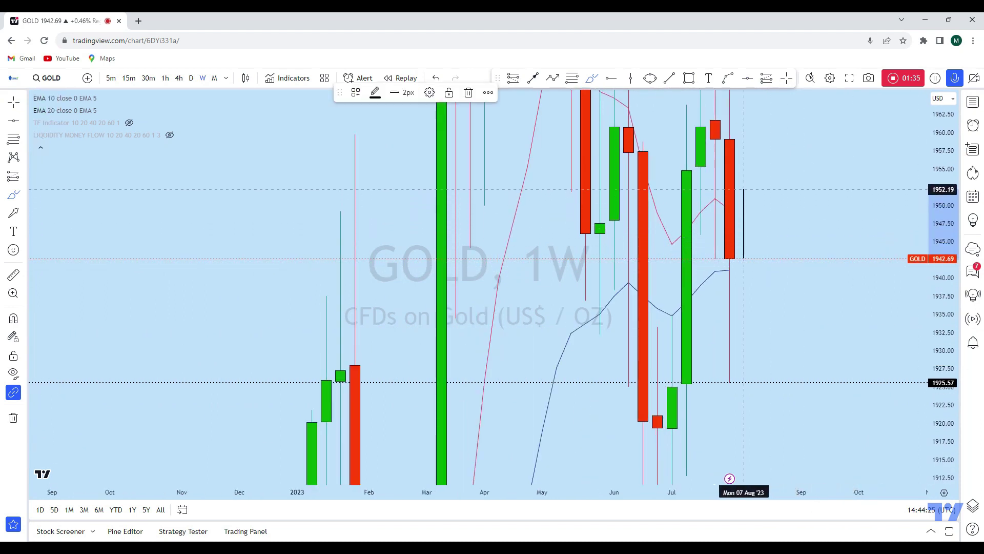
pyautogui.moveTo(743, 184)
pyautogui.mouseDown()
pyautogui.moveTo(787, 281)
pyautogui.moveTo(803, 377)
pyautogui.moveTo(781, 393)
pyautogui.moveTo(816, 423)
pyautogui.mouseUp()
pyautogui.click(441, 81)
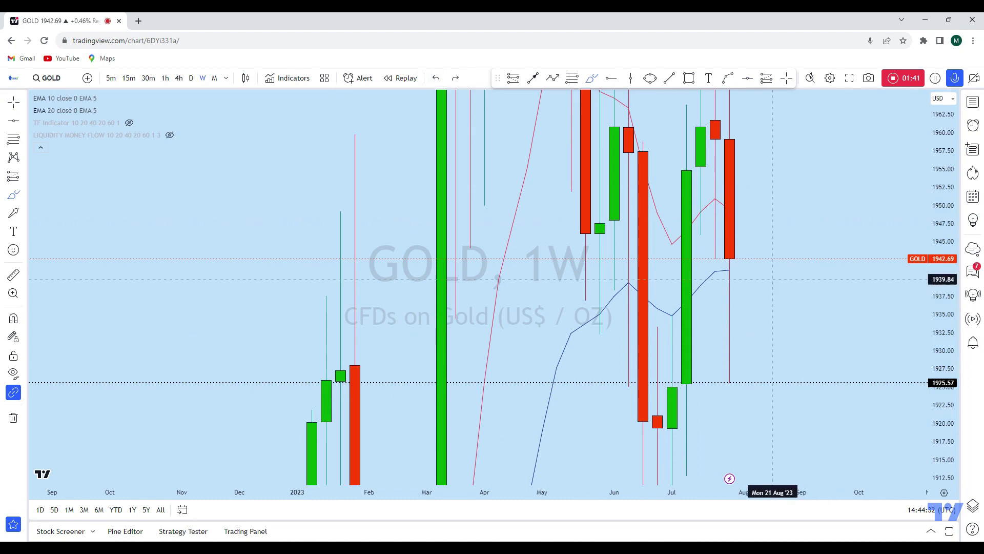
# Switch the chart to the daily timeframe and rescale it to show both horizontal lines.
pyautogui.scroll(-3, 840, 383)
pyautogui.scroll(3, 833, 400)
pyautogui.moveTo(936, 177); pyautogui.dragTo(936, 341)
pyautogui.scroll(-5, 782, 256)
pyautogui.scroll(2, 351, 177)
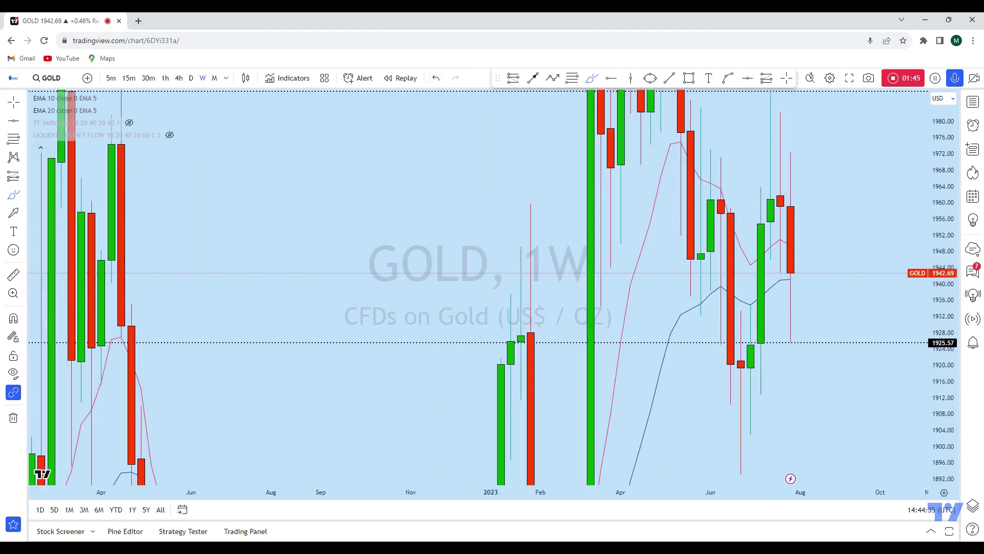
pyautogui.click(192, 78)
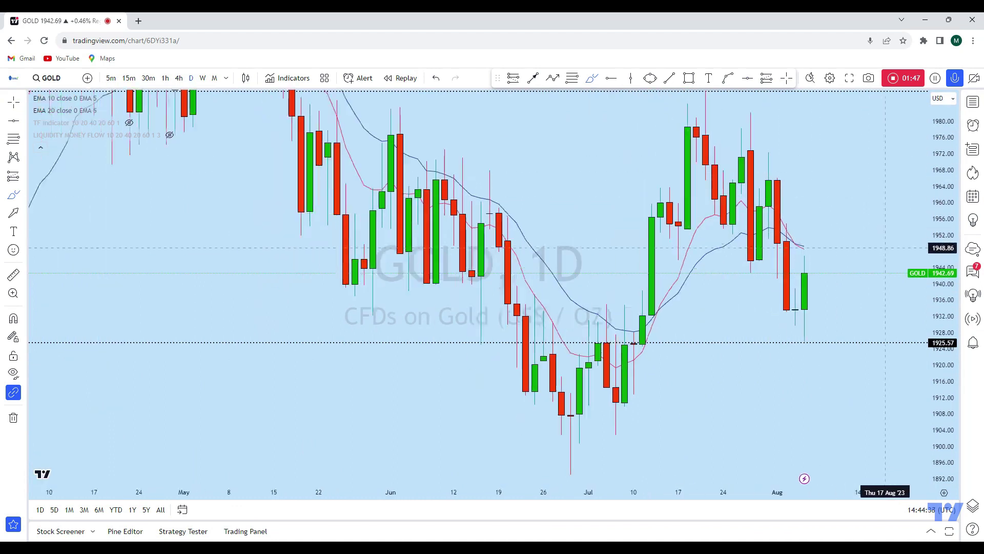
pyautogui.scroll(2, 866, 342)
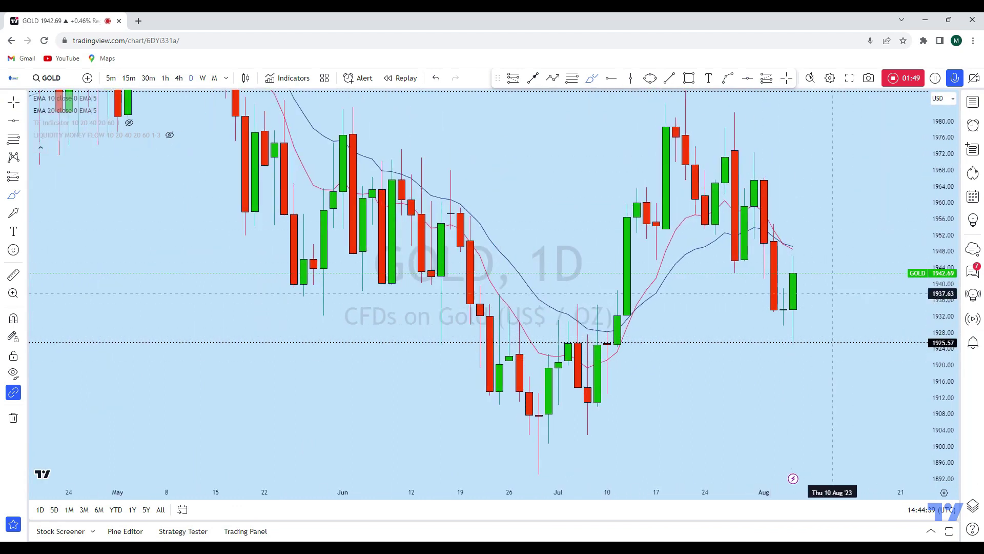
pyautogui.scroll(-1, 816, 358)
pyautogui.scroll(1, 806, 364)
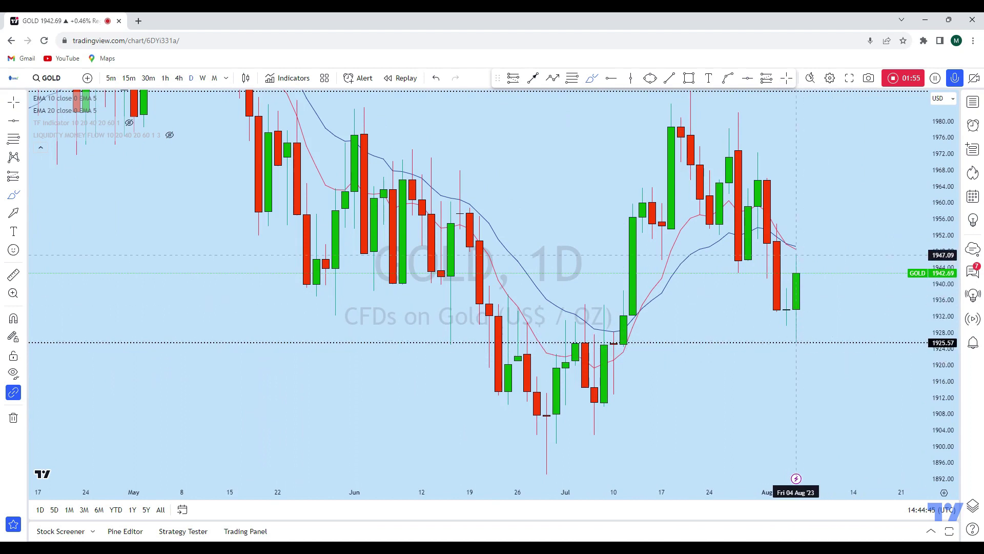
pyautogui.scroll(-2, 872, 231)
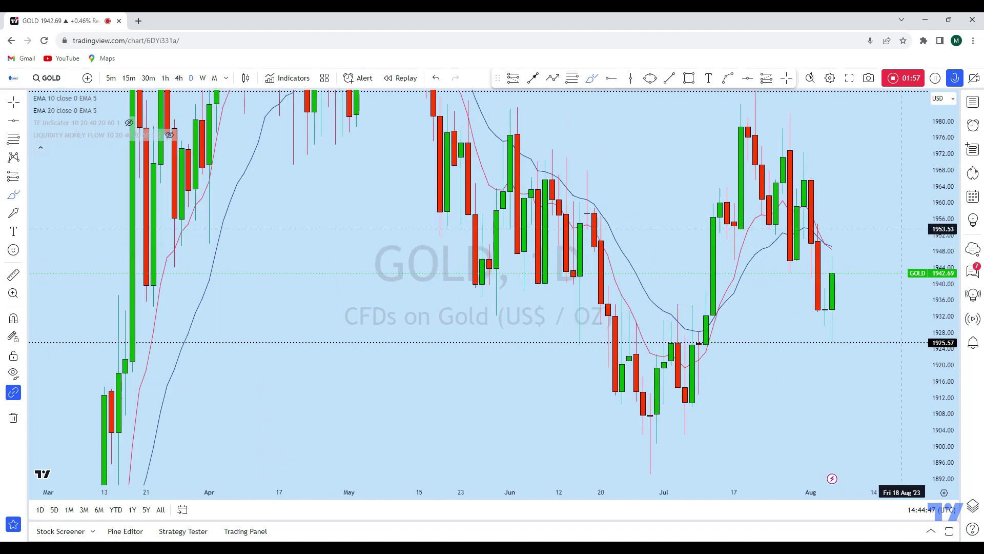
pyautogui.moveTo(941, 218); pyautogui.dragTo(941, 297)
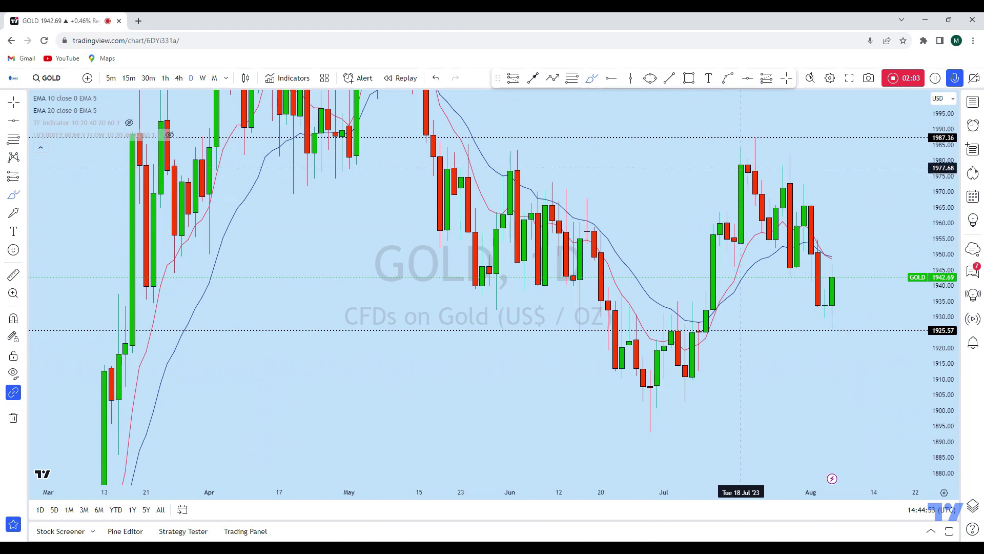
# Sketch a decline from the July high and mark the three descending daily highs with the Brush, undoing all strokes.
pyautogui.moveTo(755, 137)
pyautogui.mouseDown()
pyautogui.moveTo(774, 230)
pyautogui.moveTo(783, 143)
pyautogui.mouseUp()
pyautogui.moveTo(790, 230)
pyautogui.mouseDown()
pyautogui.moveTo(800, 236)
pyautogui.moveTo(813, 198)
pyautogui.moveTo(820, 310)
pyautogui.moveTo(839, 258)
pyautogui.moveTo(841, 346)
pyautogui.moveTo(867, 357)
pyautogui.moveTo(874, 467)
pyautogui.mouseUp()
pyautogui.click(438, 78)
pyautogui.moveTo(742, 139)
pyautogui.mouseDown()
pyautogui.moveTo(769, 138)
pyautogui.moveTo(798, 152)
pyautogui.moveTo(825, 187)
pyautogui.mouseUp()
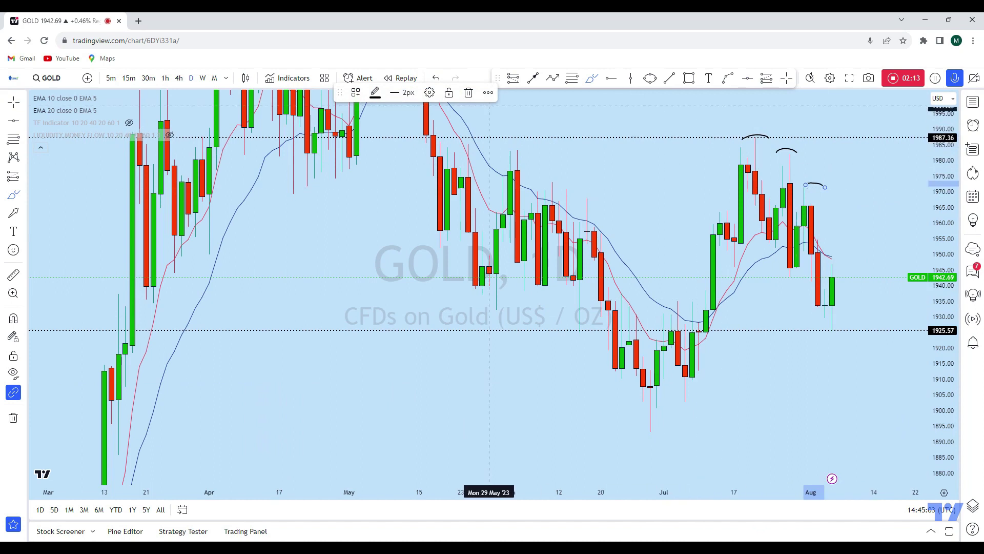
pyautogui.click(439, 78)
pyautogui.click(438, 78)
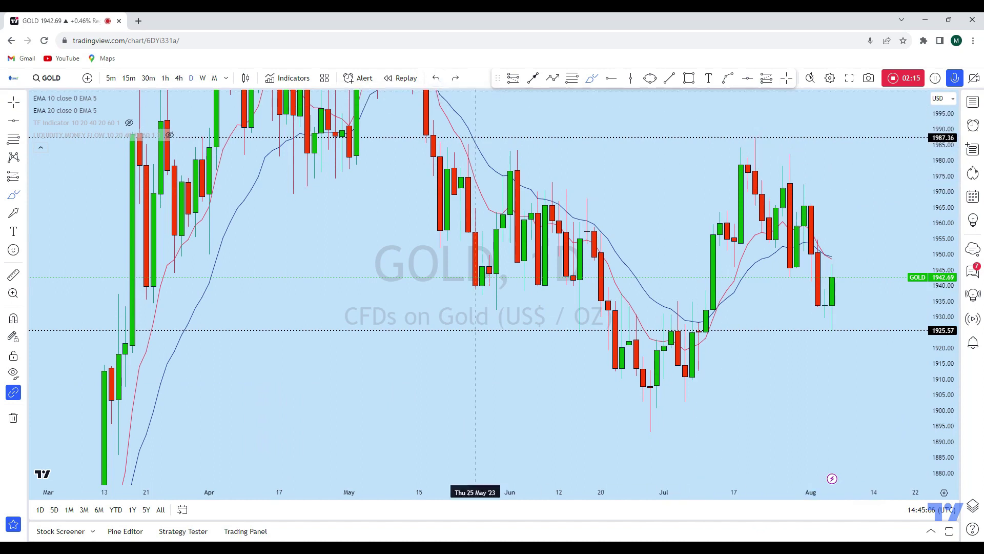
# Sketch a rise to about 1950 at the moving averages and a fall to the 1925.57 line, and undo the strokes.
pyautogui.scroll(4, 758, 213)
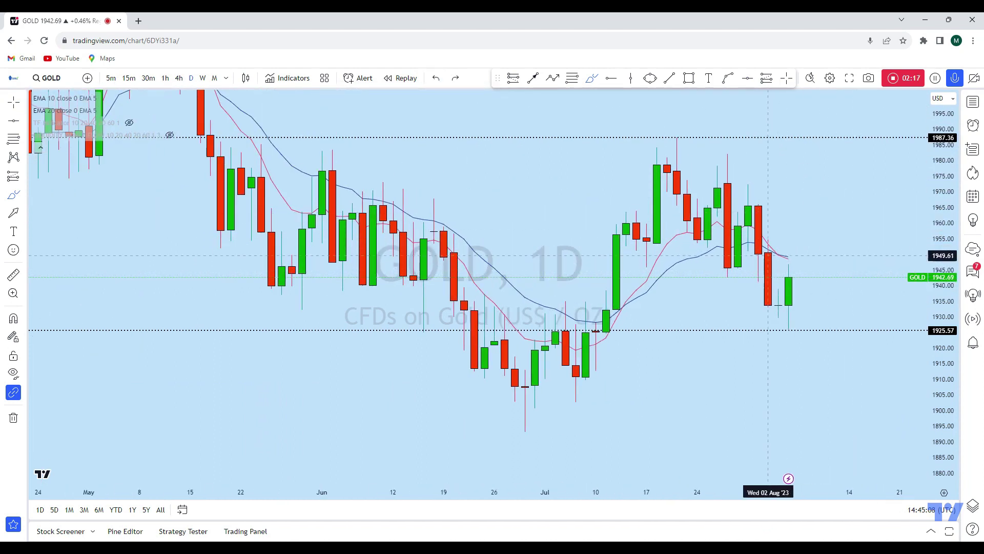
pyautogui.scroll(3, 830, 293)
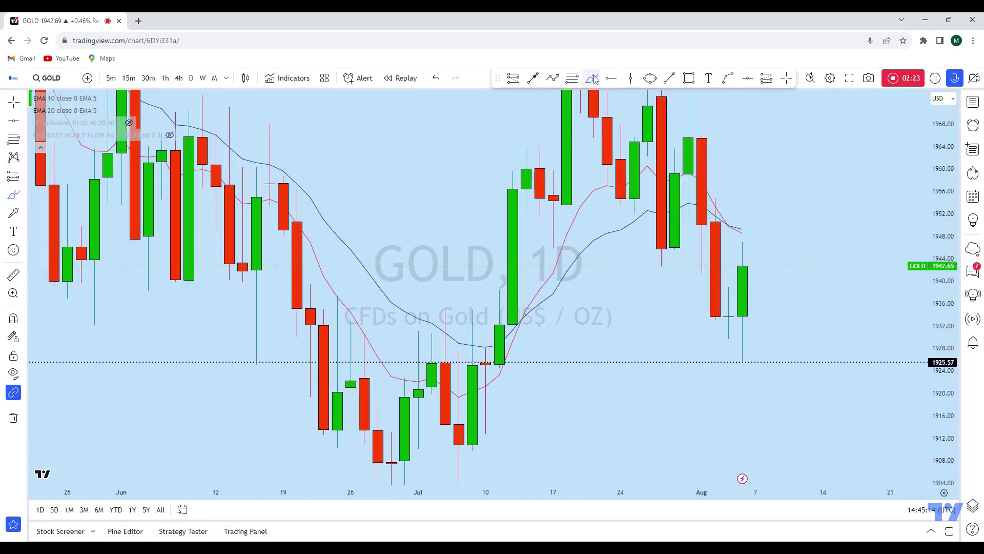
pyautogui.click(755, 266)
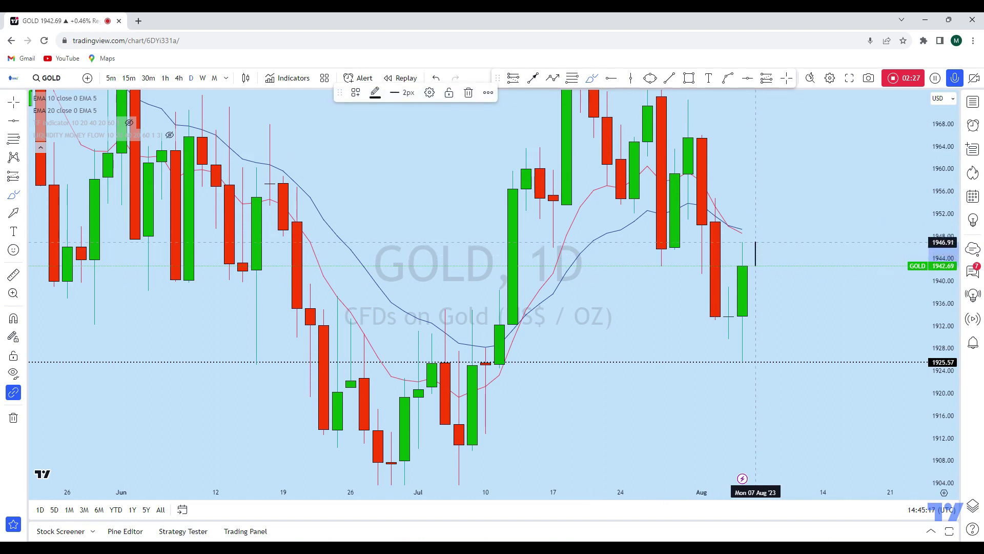
pyautogui.click(755, 226)
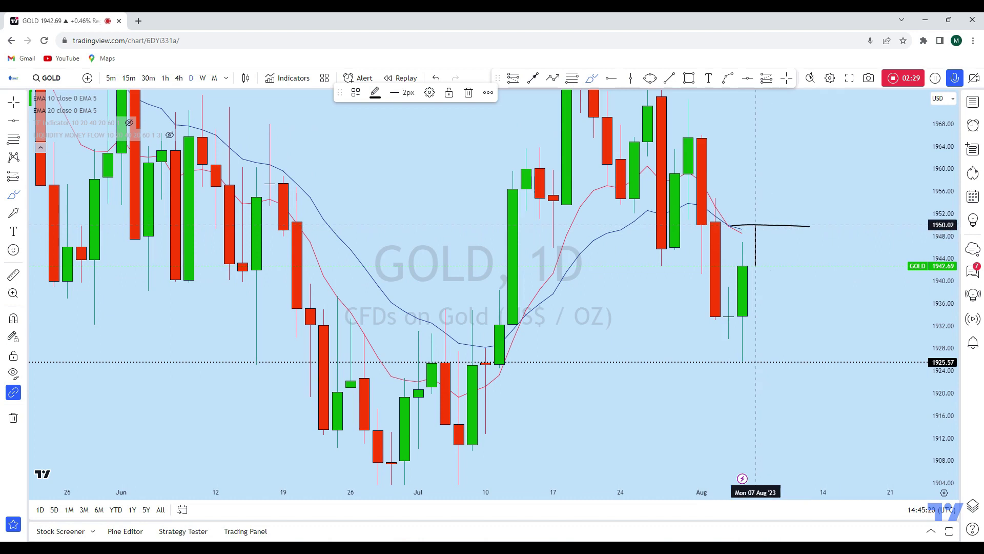
pyautogui.moveTo(769, 231)
pyautogui.mouseDown()
pyautogui.moveTo(808, 285)
pyautogui.moveTo(823, 359)
pyautogui.mouseUp()
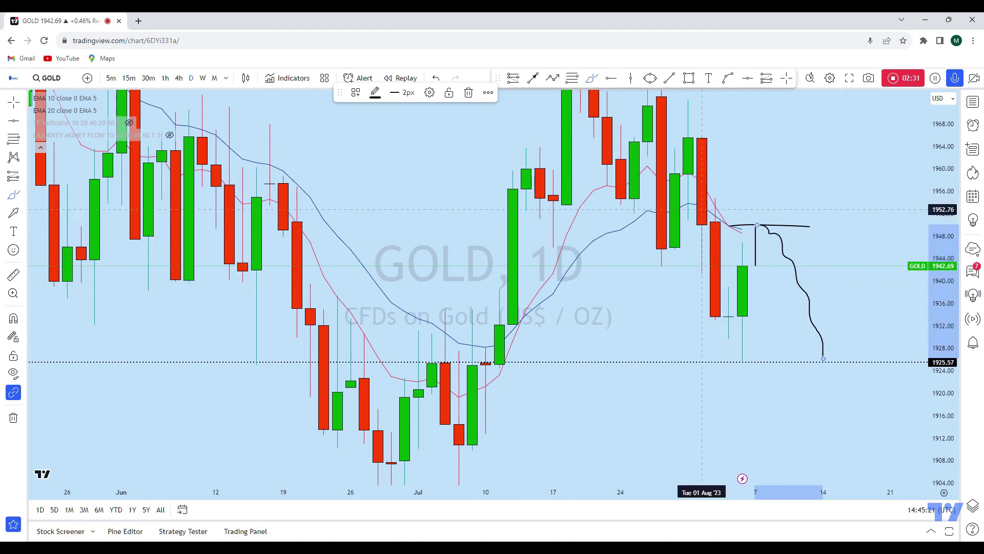
pyautogui.click(437, 78)
pyautogui.click(437, 77)
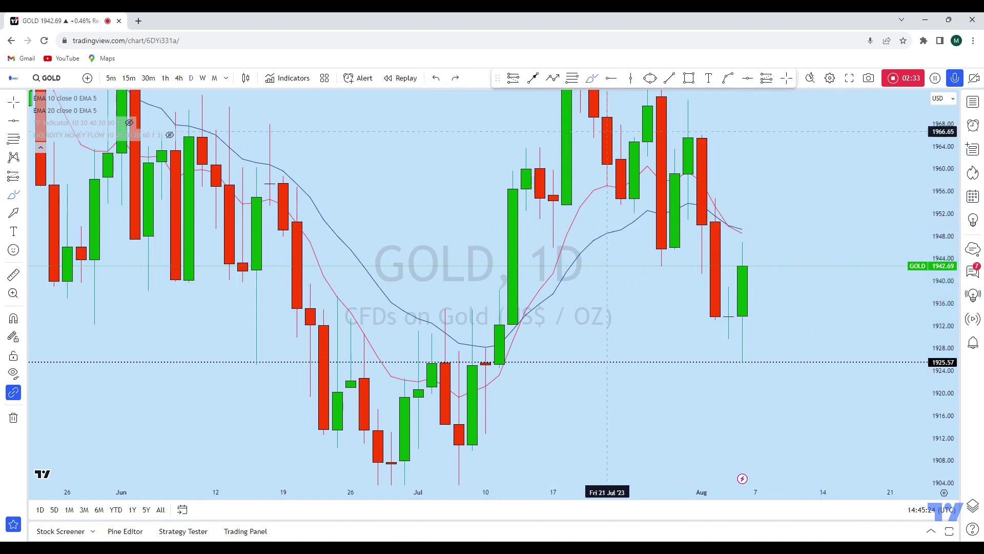
# Switch the chart to the 4-hour timeframe and rescale it to show the price swings since early July.
pyautogui.scroll(-2, 792, 388)
pyautogui.scroll(-2, 843, 423)
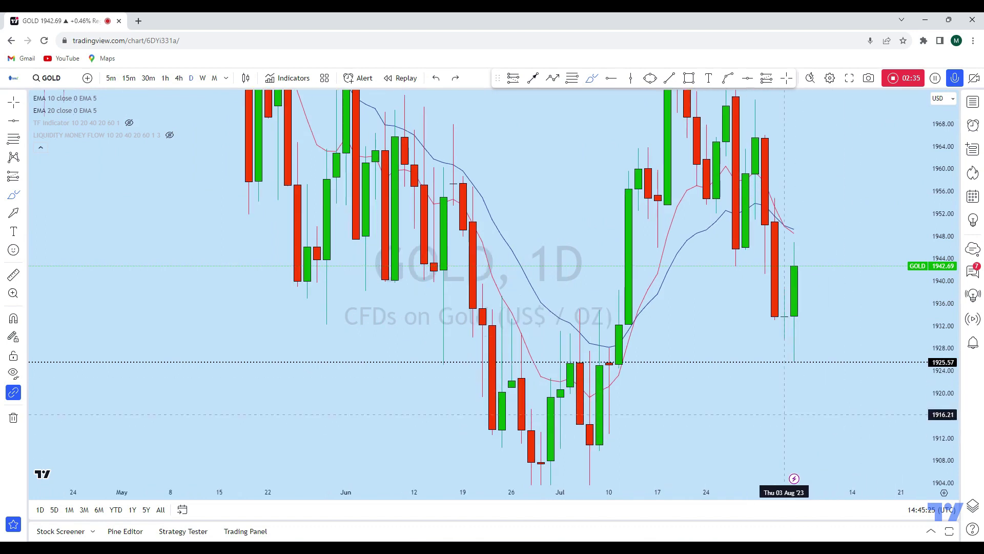
pyautogui.click(179, 78)
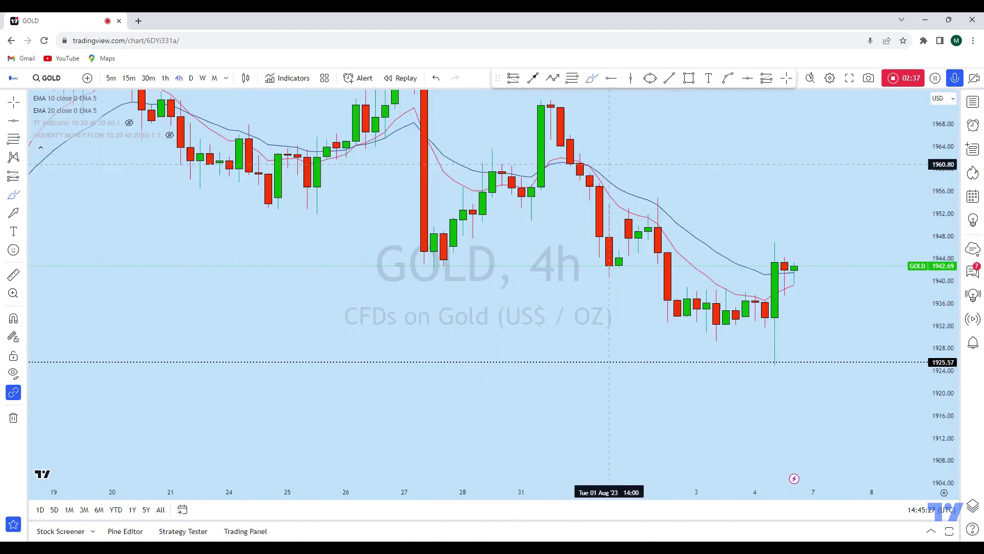
pyautogui.scroll(-5, 911, 250)
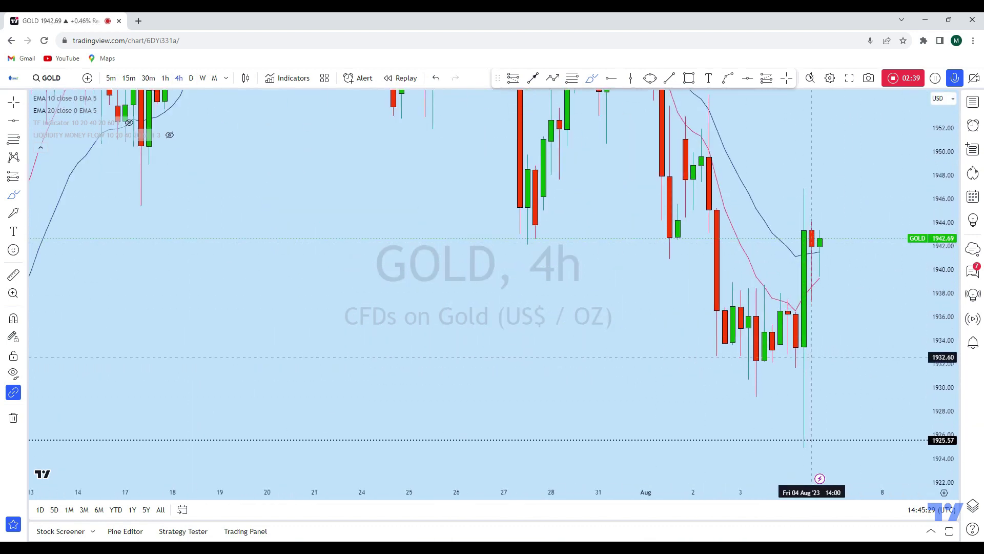
pyautogui.scroll(-2, 815, 334)
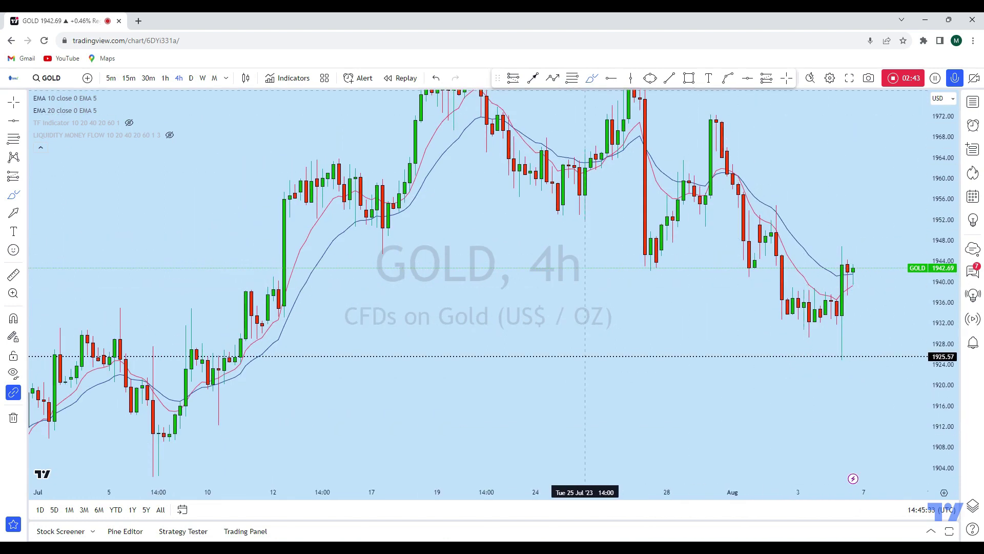
# Trace the early August drop and pullback on the 4-hour candles with the Brush, and undo the strokes.
pyautogui.moveTo(717, 120)
pyautogui.mouseDown()
pyautogui.moveTo(749, 246)
pyautogui.moveTo(782, 200)
pyautogui.moveTo(771, 254)
pyautogui.moveTo(778, 203)
pyautogui.mouseUp()
pyautogui.click(436, 78)
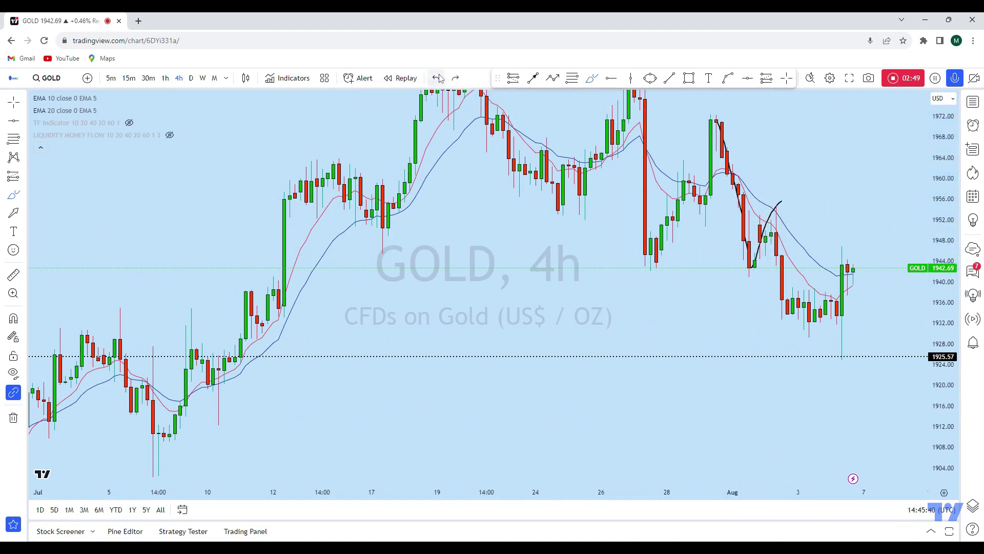
pyautogui.scroll(2, 769, 287)
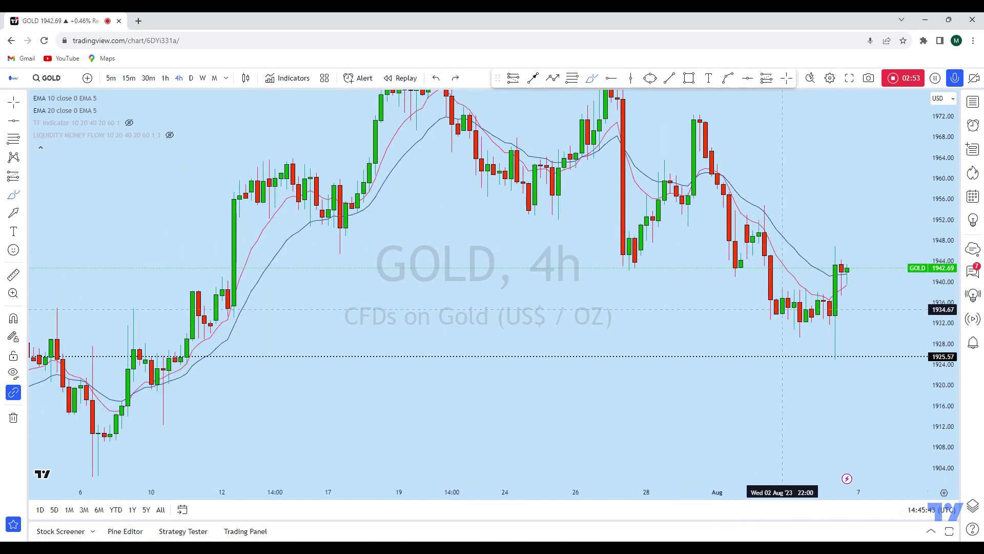
# Trace the early August sideways candles and the bounce near the 1925.57 line with the Brush, and undo the strokes.
pyautogui.moveTo(787, 307); pyautogui.dragTo(822, 300)
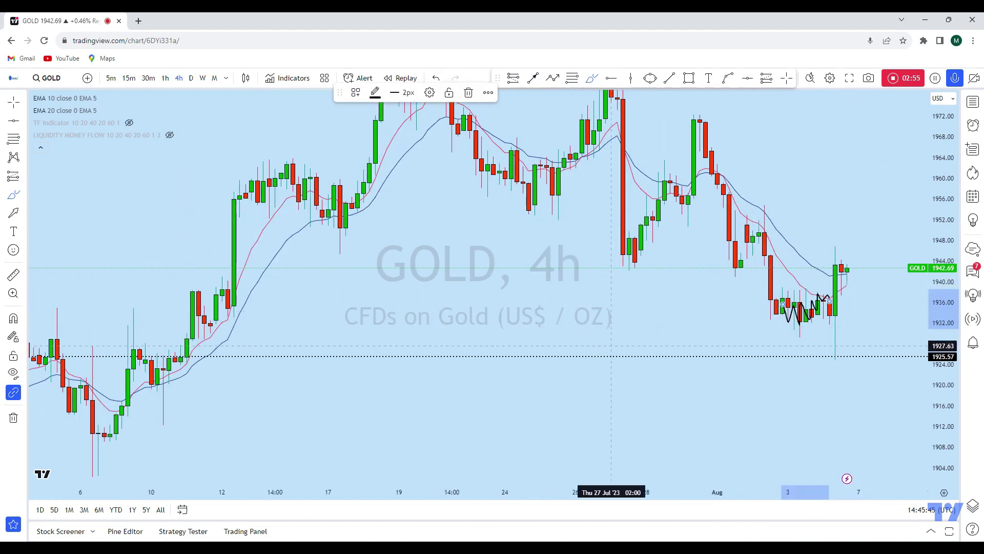
pyautogui.click(437, 78)
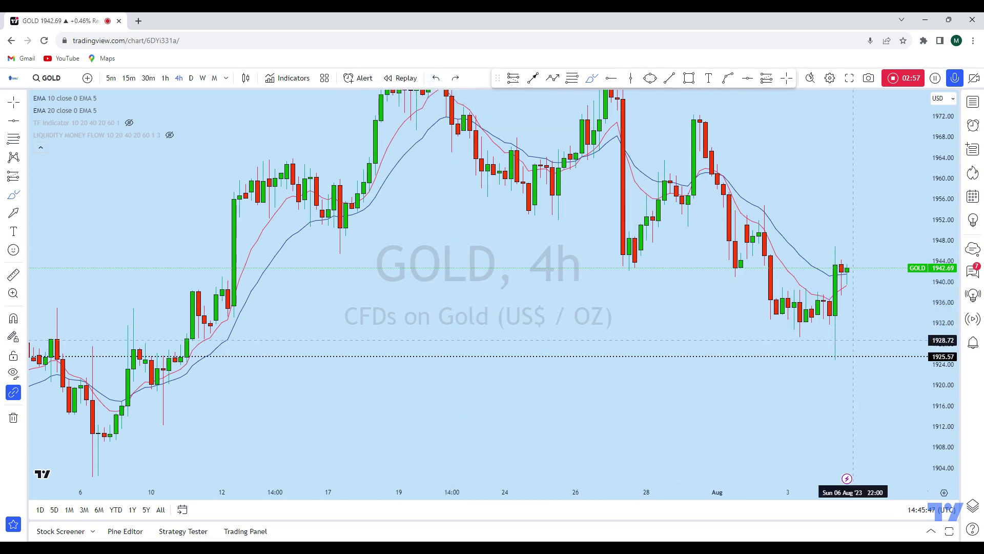
pyautogui.scroll(2, 812, 363)
pyautogui.moveTo(805, 368); pyautogui.dragTo(797, 246)
pyautogui.click(437, 78)
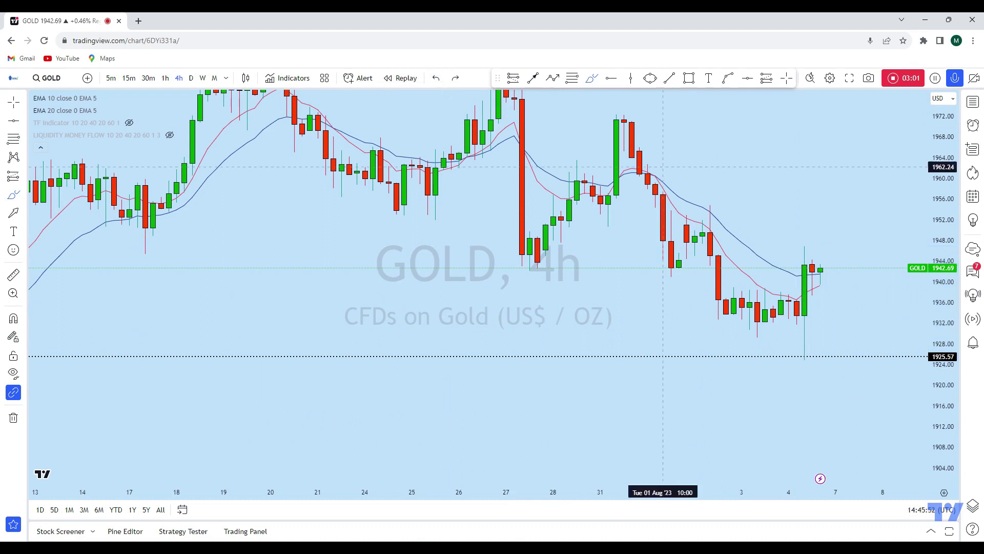
# Mark the full height of the long-wicked 4 August candle with the Brush, and undo the stroke.
pyautogui.moveTo(952, 399); pyautogui.dragTo(952, 268)
pyautogui.scroll(4, 803, 347)
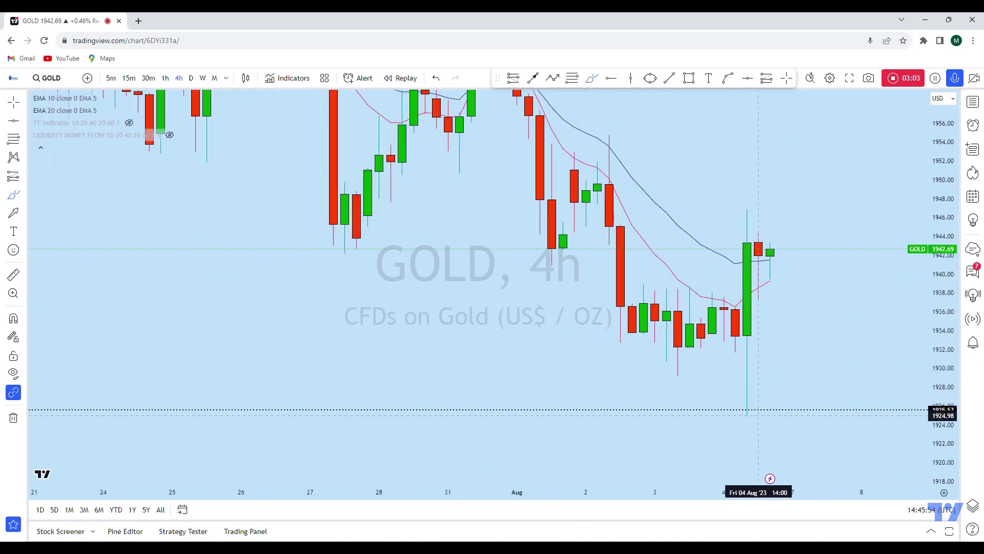
pyautogui.moveTo(747, 415); pyautogui.dragTo(747, 209)
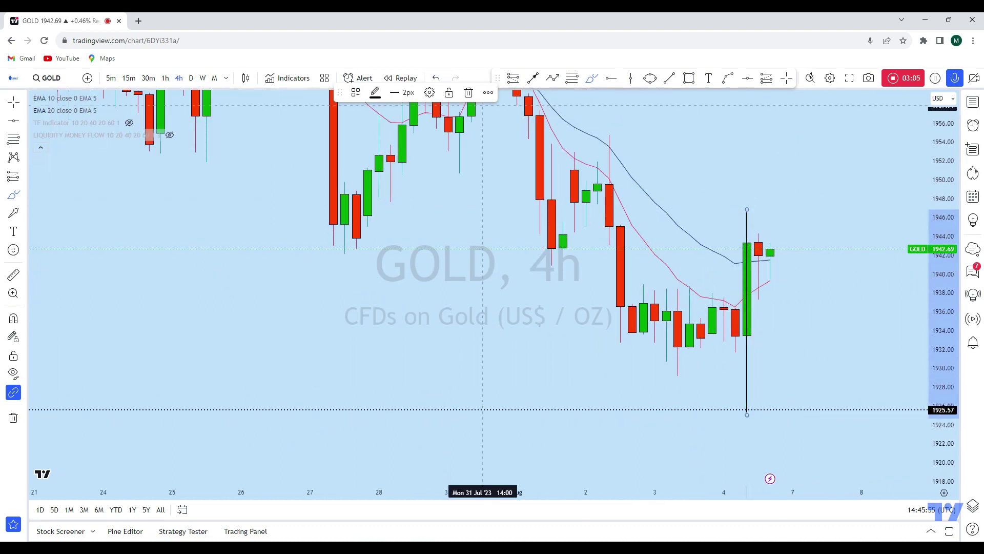
pyautogui.click(436, 78)
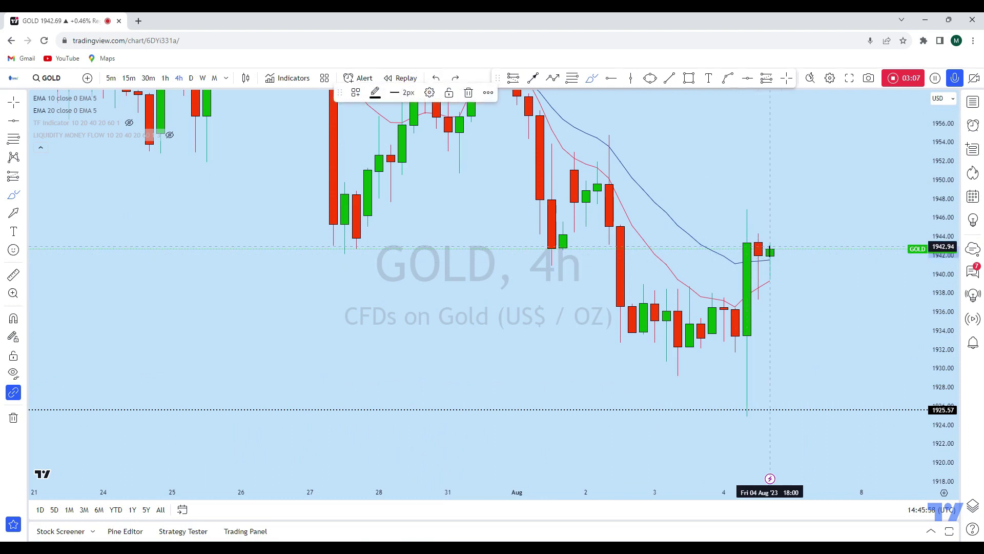
# Sketch possible rises from the latest candle to about 1952 and about 1954 with the Brush, undoing each stroke.
pyautogui.moveTo(769, 222); pyautogui.dragTo(781, 200)
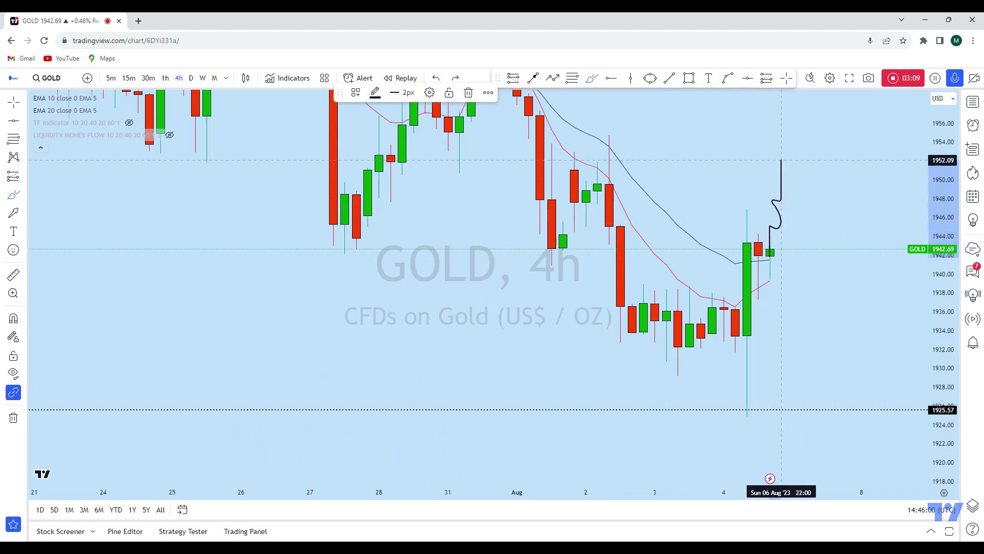
pyautogui.click(436, 78)
pyautogui.scroll(-2, 759, 277)
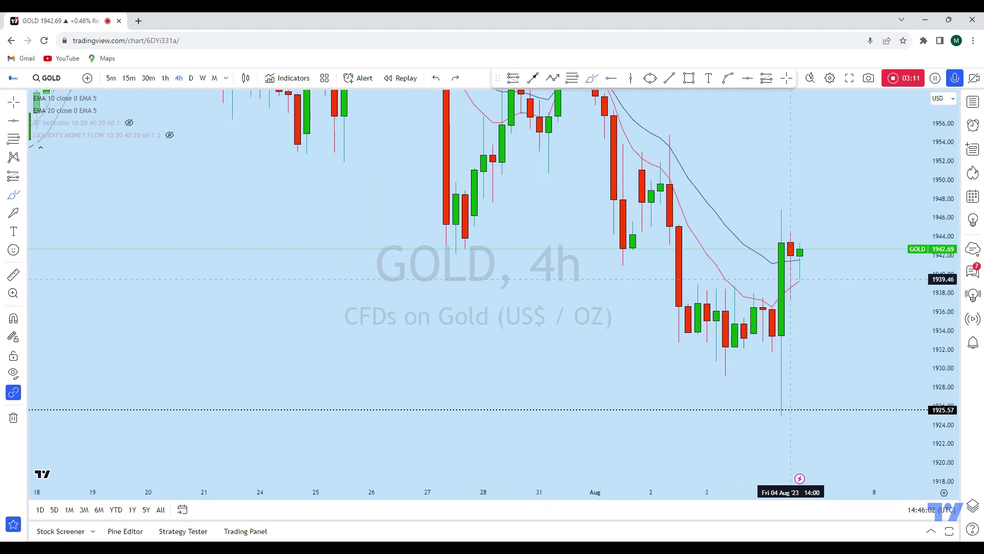
pyautogui.moveTo(800, 282); pyautogui.dragTo(800, 204)
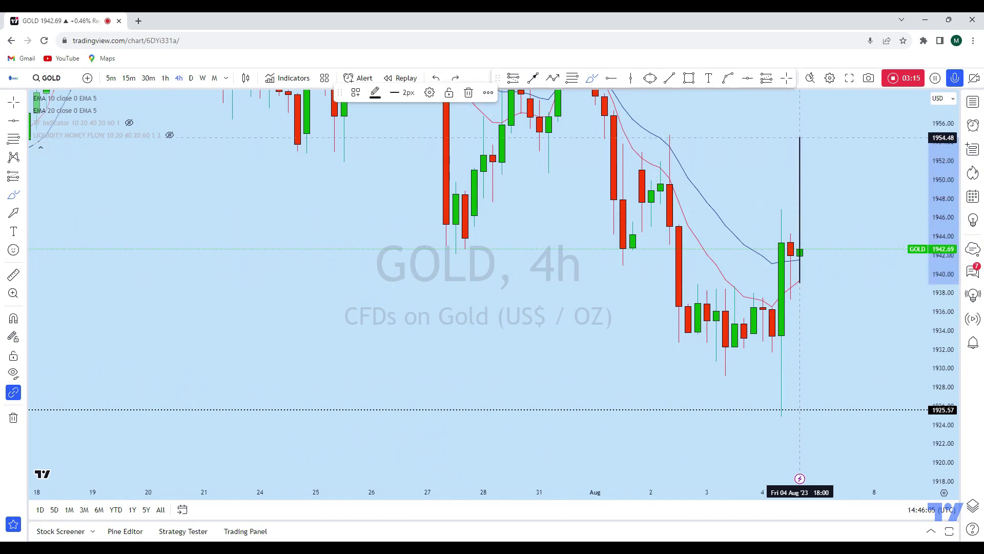
pyautogui.click(437, 78)
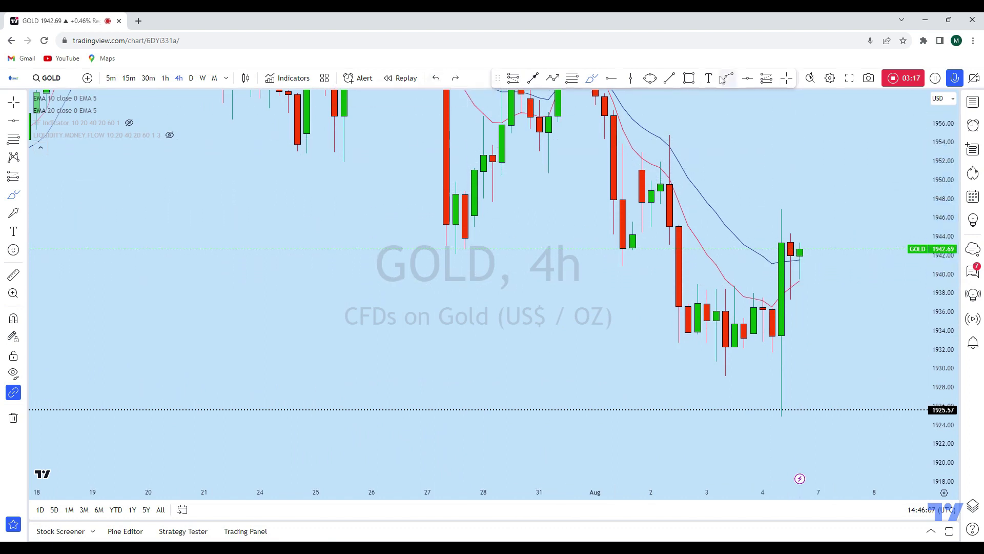
# Draw a horizontal line at 1954.75 along the 2 August swing high.
pyautogui.click(749, 82)
pyautogui.click(502, 135)
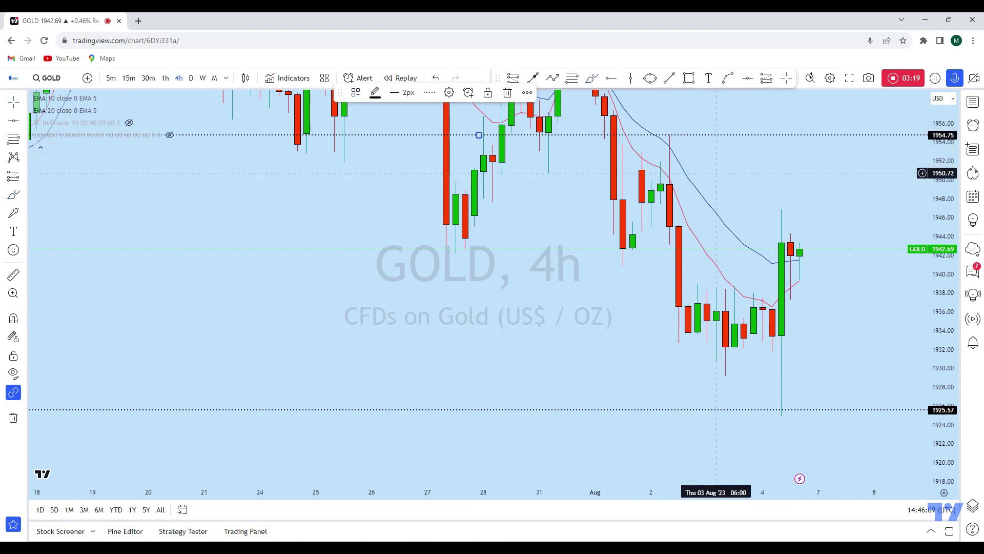
pyautogui.moveTo(819, 184); pyautogui.dragTo(762, 261)
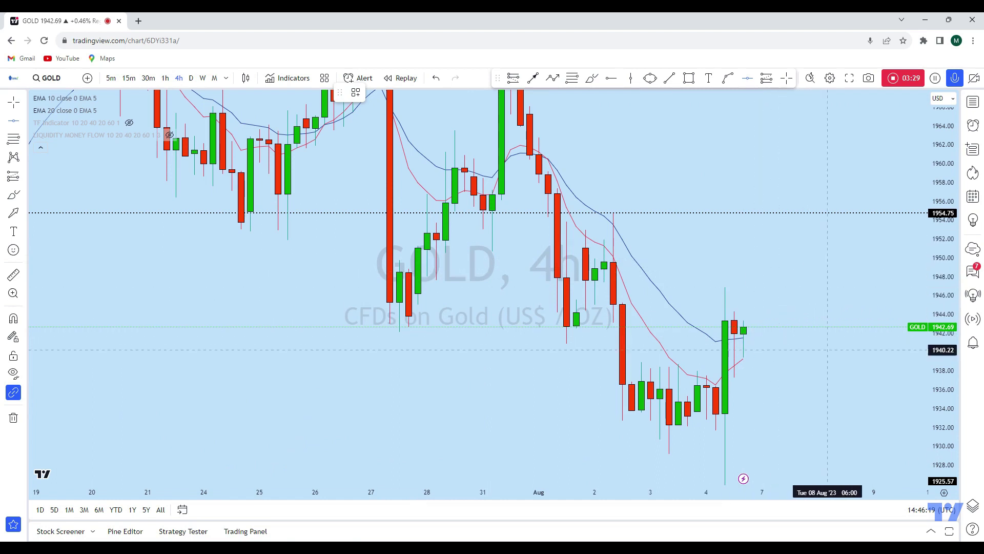
# Switch the chart to the 1-hour timeframe and frame the candles from early August onwards.
pyautogui.click(165, 78)
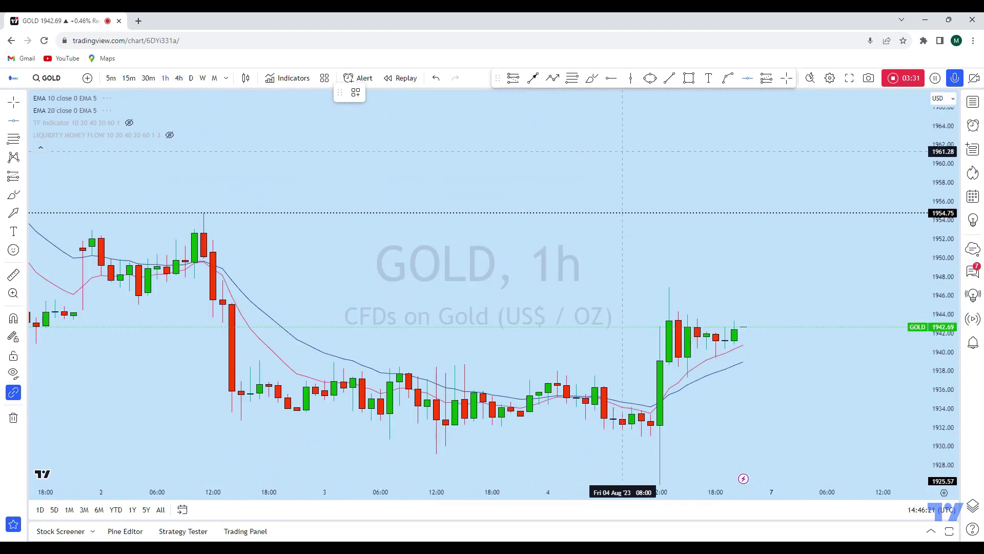
pyautogui.scroll(-3, 790, 208)
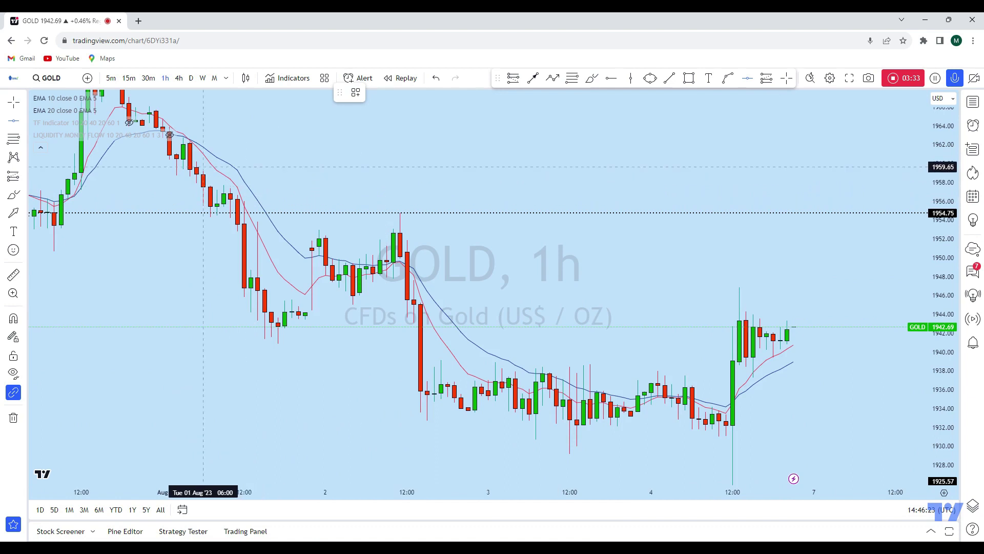
pyautogui.scroll(-3, 800, 302)
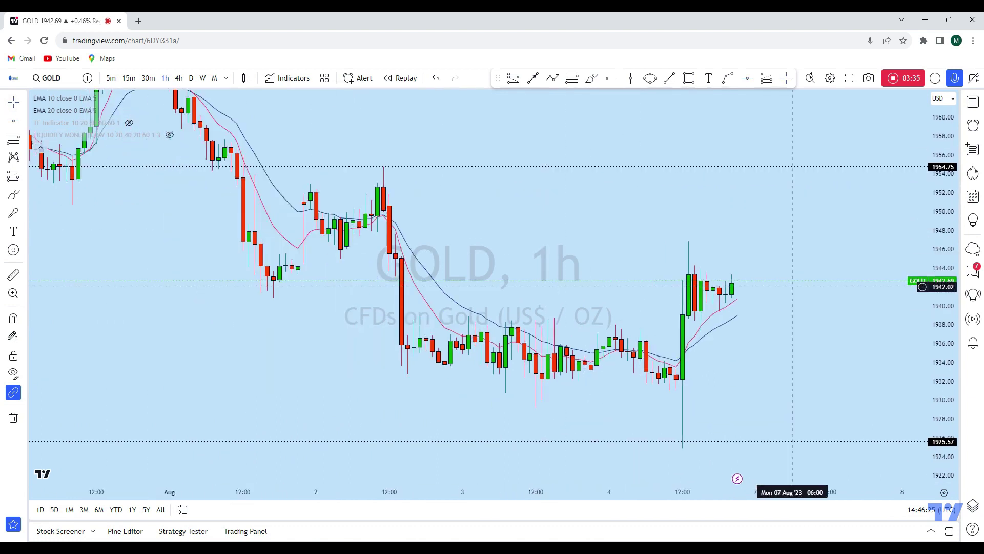
pyautogui.scroll(3, 876, 354)
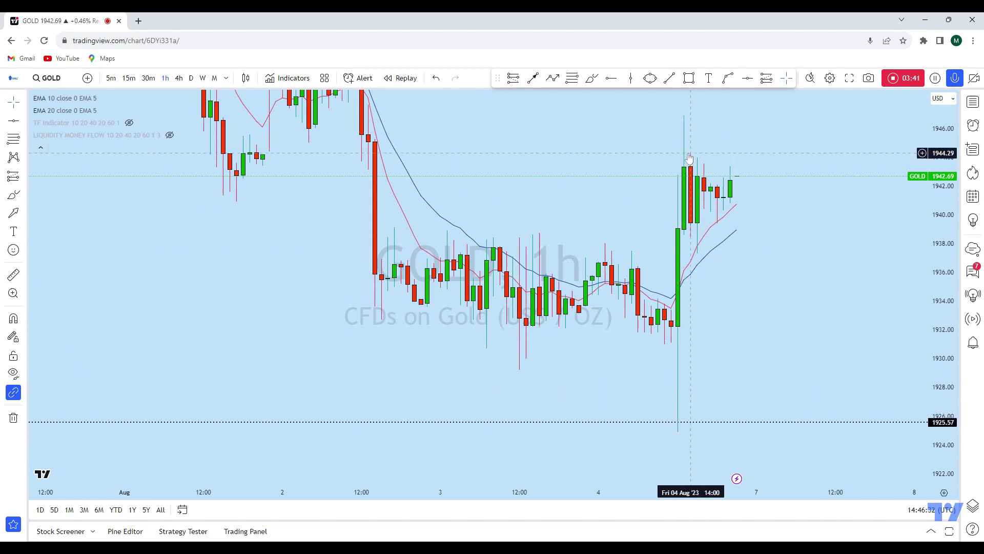
pyautogui.moveTo(758, 154); pyautogui.dragTo(777, 210)
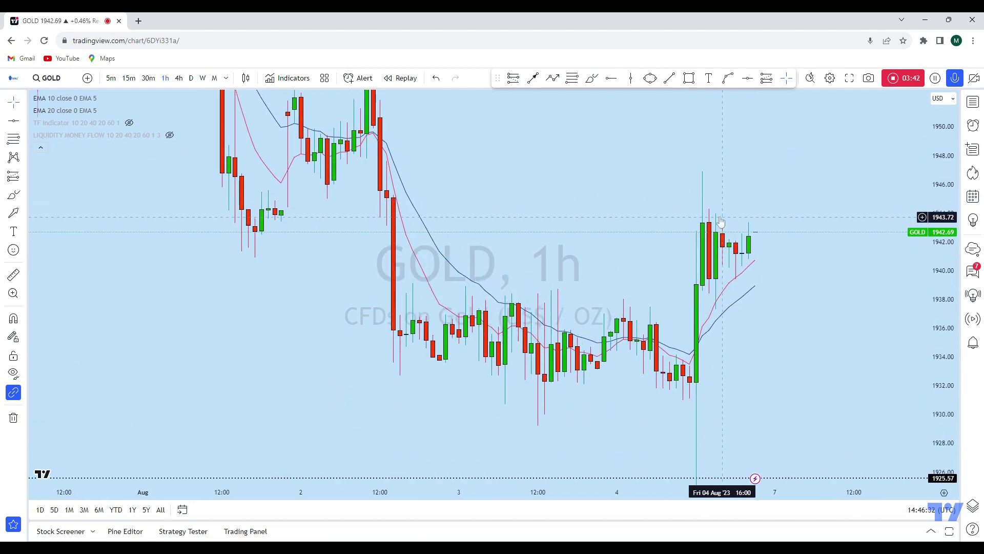
# Outline the narrowing candles after the 4 August spike as a triangle with the Brush, and undo the strokes.
pyautogui.click(592, 78)
pyautogui.click(691, 209)
pyautogui.moveTo(696, 303); pyautogui.dragTo(702, 301)
pyautogui.moveTo(748, 263); pyautogui.dragTo(748, 263)
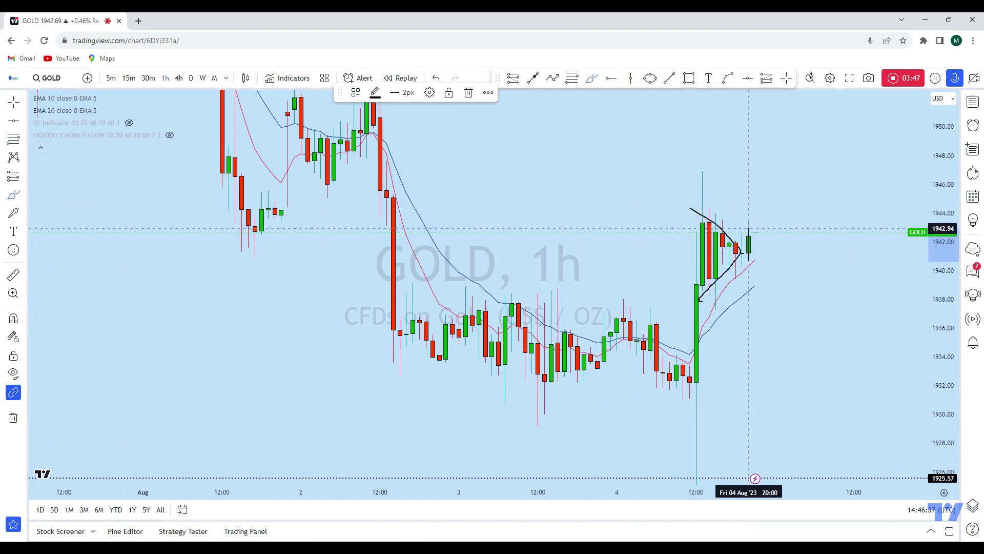
pyautogui.click(436, 78)
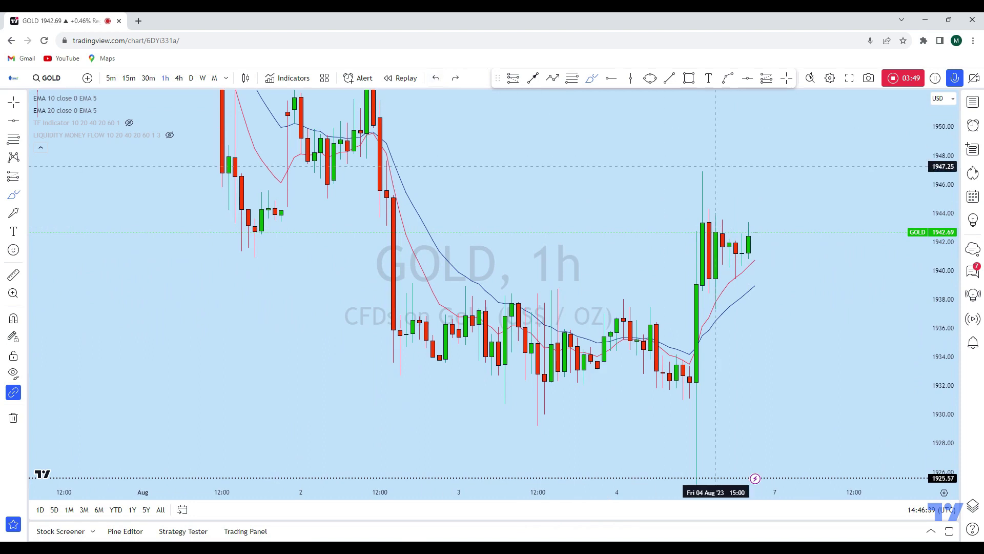
# Restore the triangle outline, sketch a drop to about 1938 and circle the 20 EMA there, undoing the drop and circle.
pyautogui.scroll(2, 716, 165)
pyautogui.hotkey('ctrl', 'y')
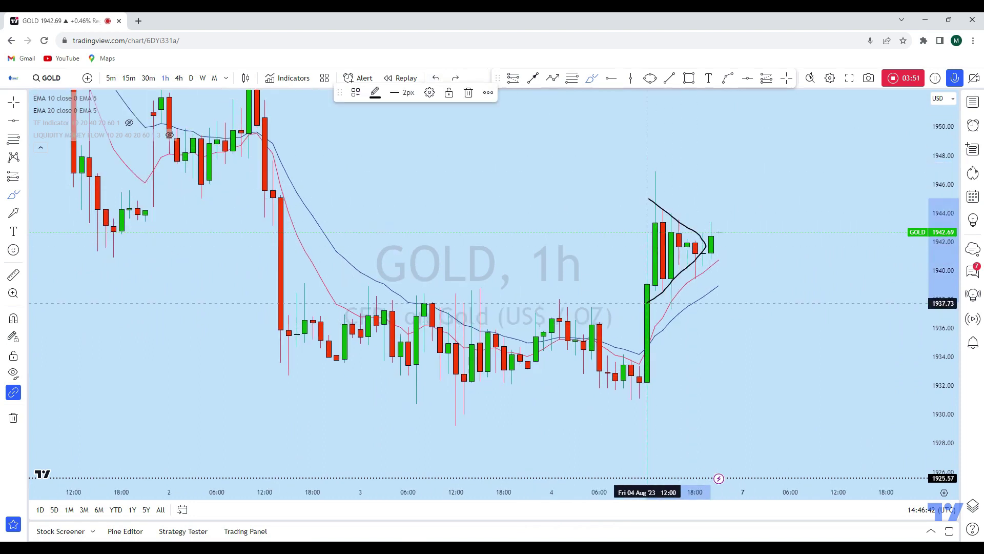
pyautogui.click(719, 231)
pyautogui.moveTo(719, 299)
pyautogui.mouseDown()
pyautogui.moveTo(732, 281)
pyautogui.moveTo(712, 283)
pyautogui.moveTo(721, 293)
pyautogui.moveTo(735, 283)
pyautogui.mouseUp()
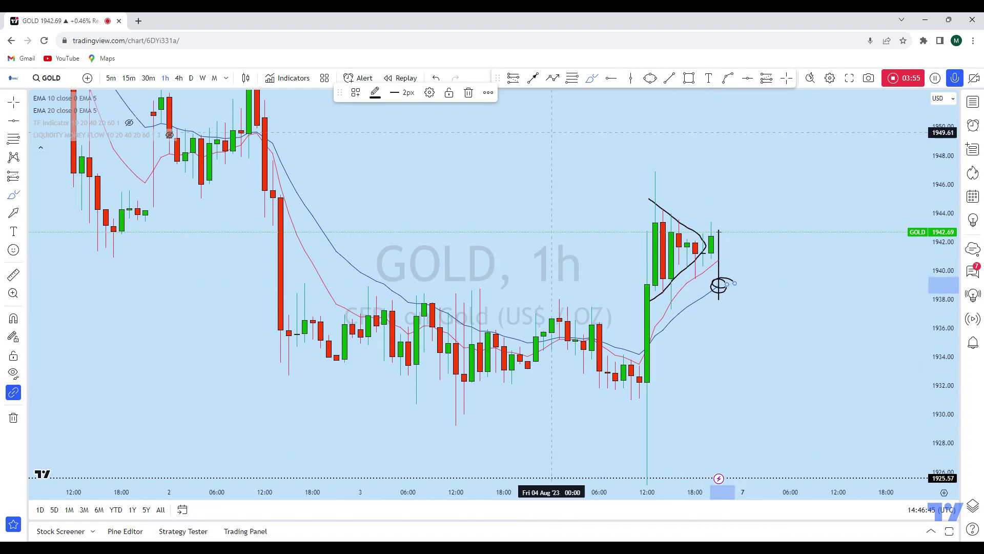
pyautogui.click(433, 78)
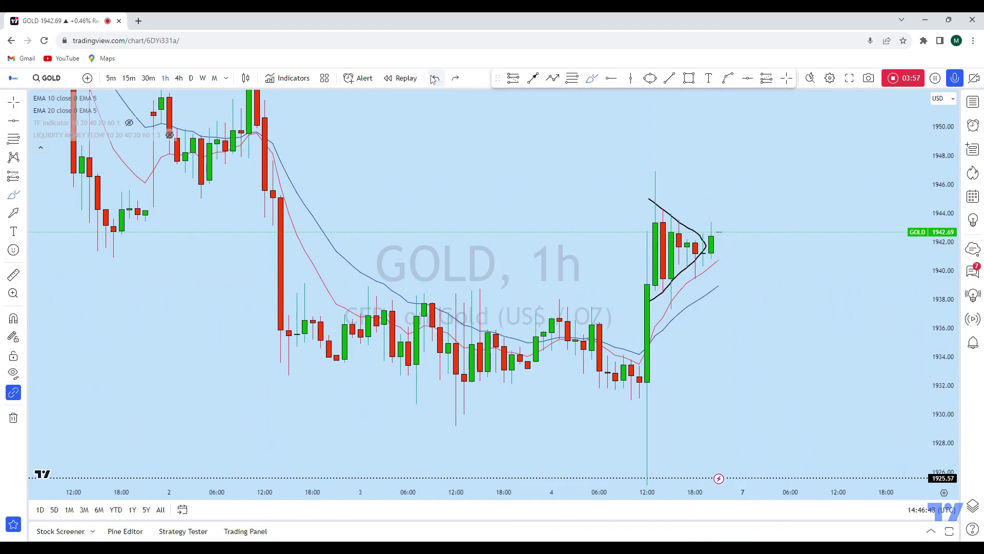
# Draw a horizontal line at 1938.80 along the 3 August highs.
pyautogui.click(747, 79)
pyautogui.scroll(-3, 659, 246)
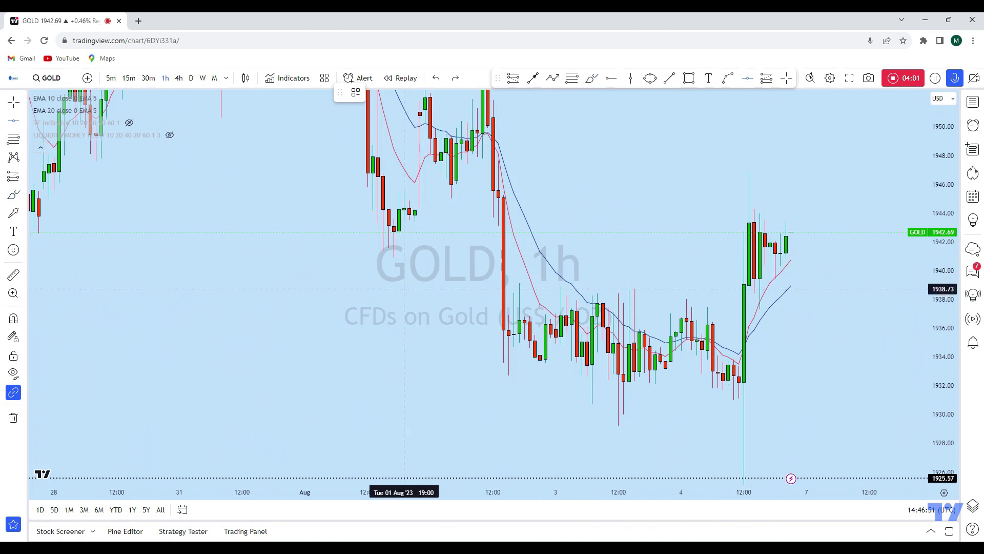
pyautogui.click(478, 288)
pyautogui.moveTo(647, 289); pyautogui.dragTo(648, 288)
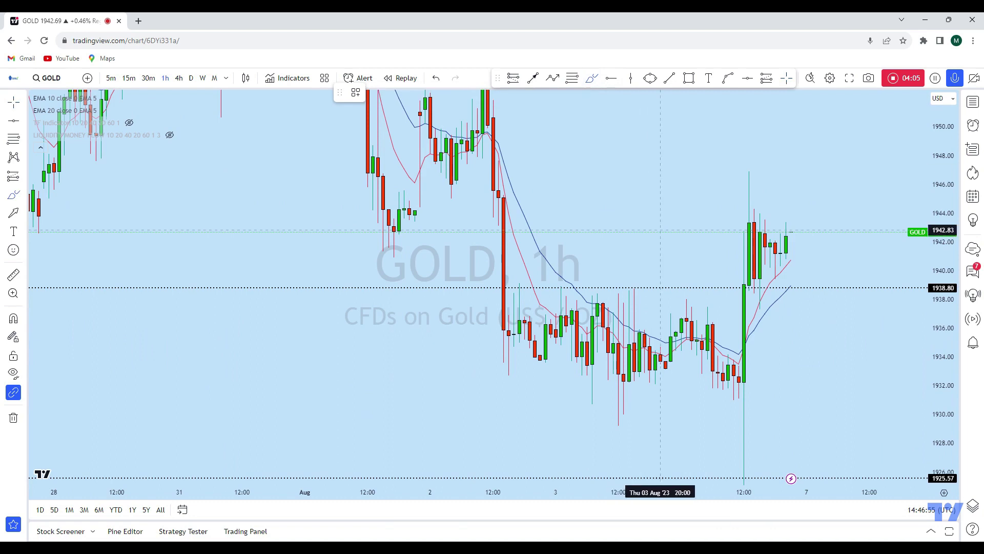
# Circle the three groups of candle highs touching the 1938.80 line with the Brush, and undo the strokes.
pyautogui.scroll(-2, 623, 277)
pyautogui.click(598, 288)
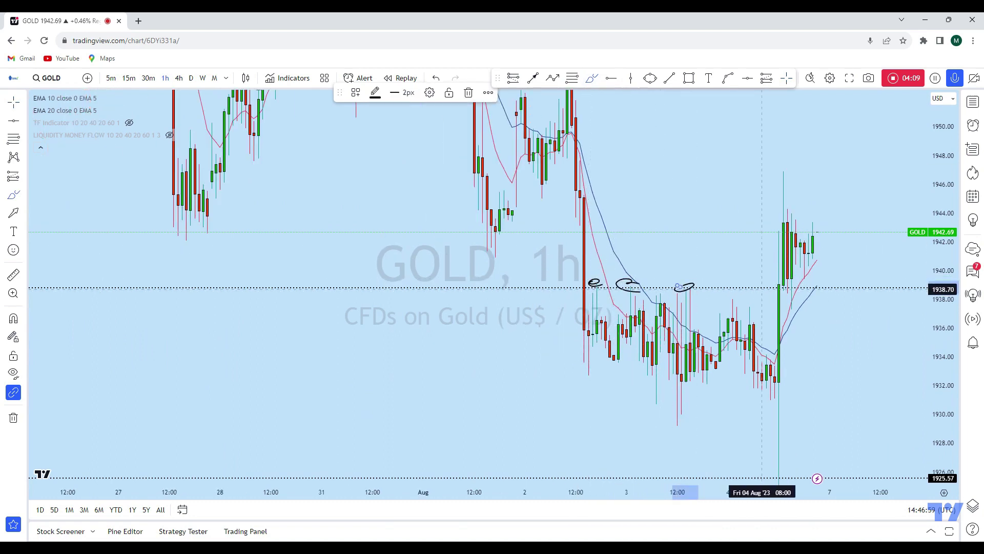
pyautogui.click(442, 78)
pyautogui.click(441, 79)
pyautogui.click(441, 79)
# Circle the last 3 August high and the 20 EMA's meeting point on the 1938.80 line, and undo the strokes.
pyautogui.scroll(3, 678, 244)
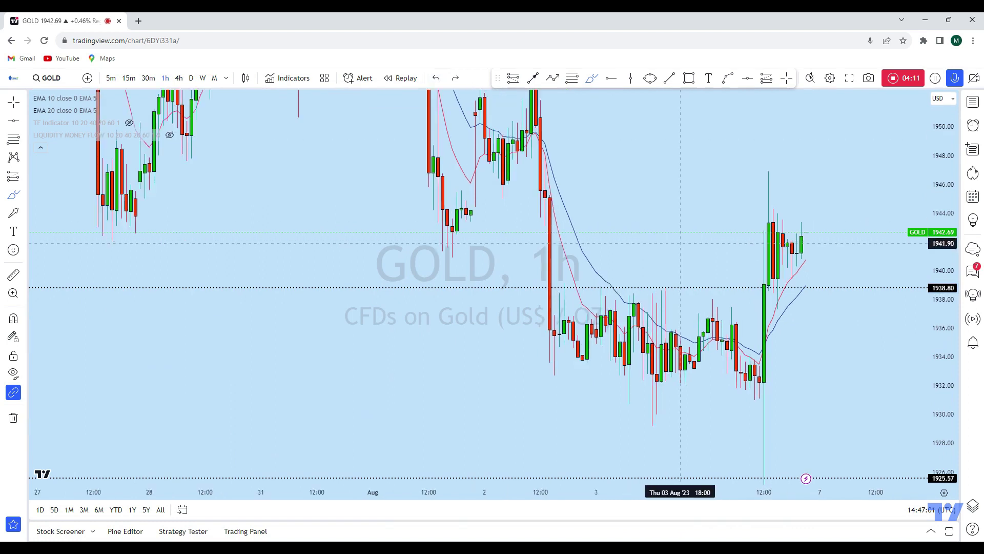
pyautogui.moveTo(611, 284); pyautogui.dragTo(600, 282)
pyautogui.hotkey('ctrl', 'y')
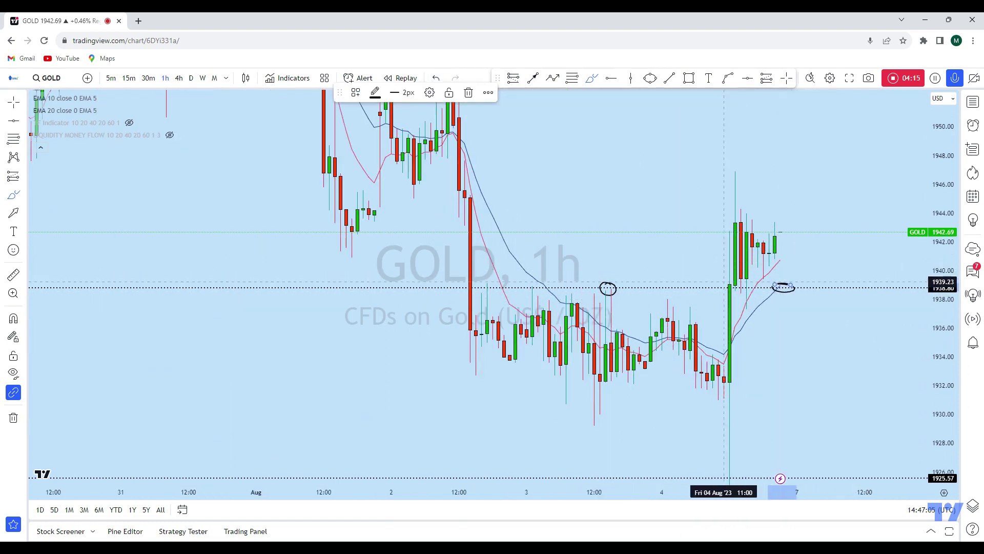
pyautogui.click(437, 78)
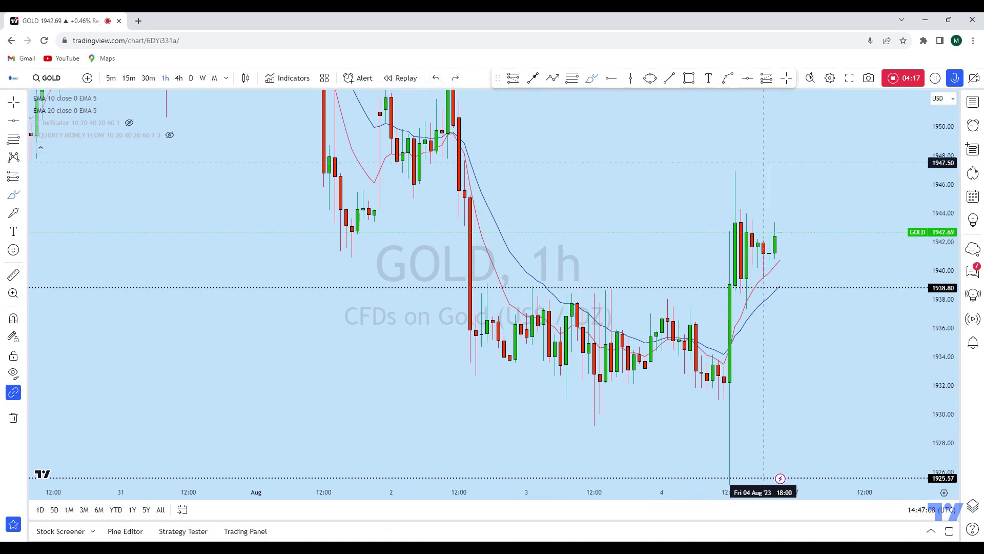
# Draw a small ellipse where the 20 EMA meets the 1938.80 line.
pyautogui.click(650, 78)
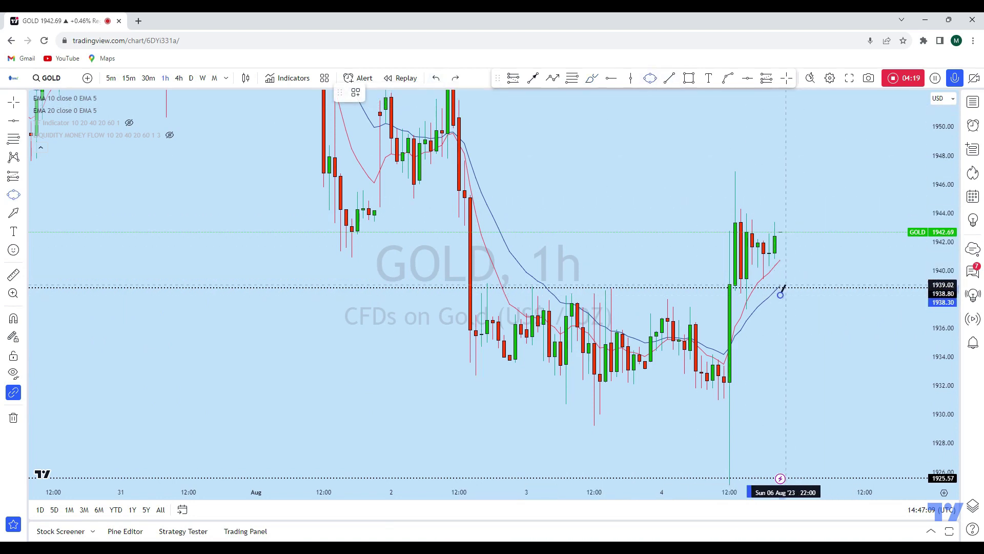
pyautogui.click(793, 290)
pyautogui.moveTo(784, 299); pyautogui.dragTo(773, 287)
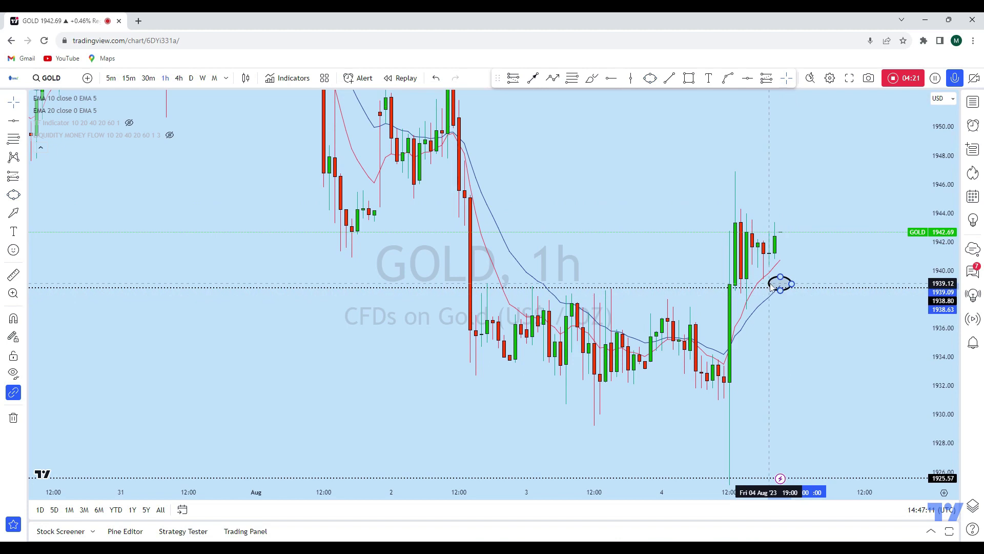
# Draw an arrow from the ellipse at the 1938.80 line up to about 1954, just below the 1954.75 line.
pyautogui.scroll(-5, 772, 289)
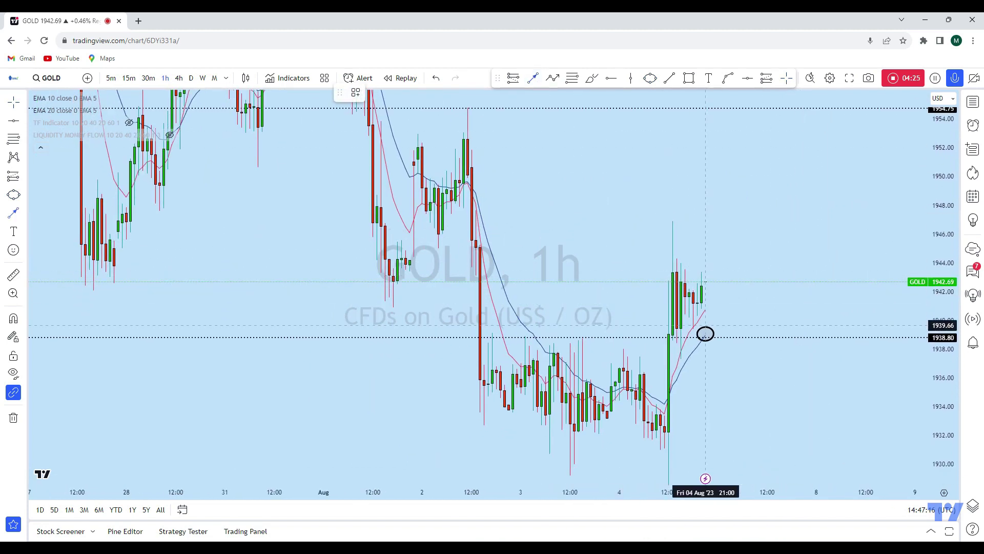
pyautogui.moveTo(705, 334); pyautogui.dragTo(800, 123)
pyautogui.scroll(3, 833, 235)
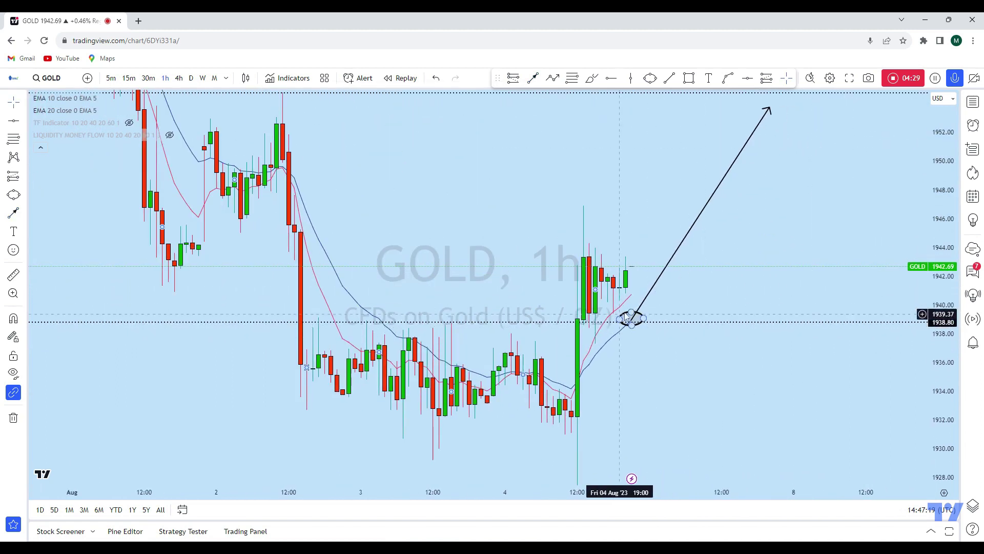
pyautogui.scroll(-3, 698, 344)
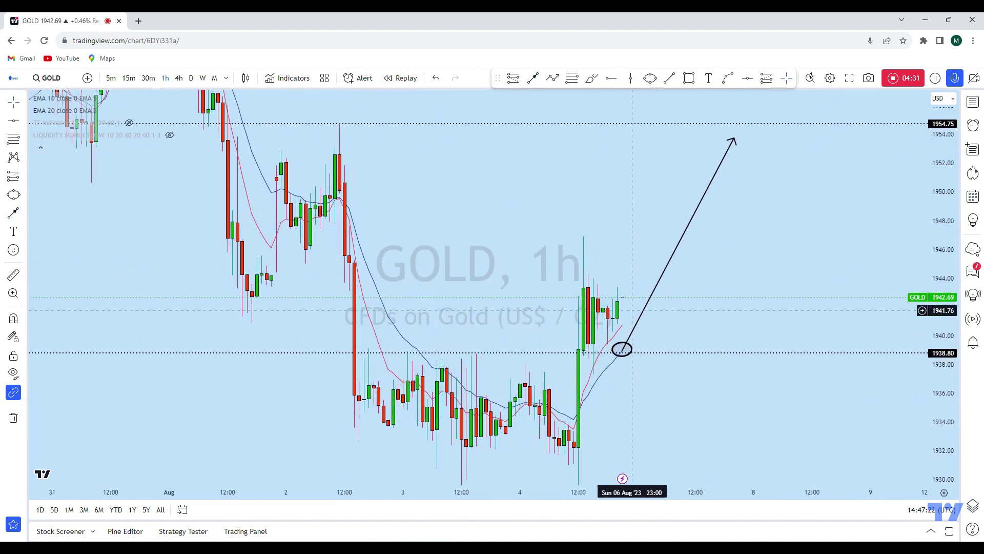
pyautogui.scroll(-2, 705, 293)
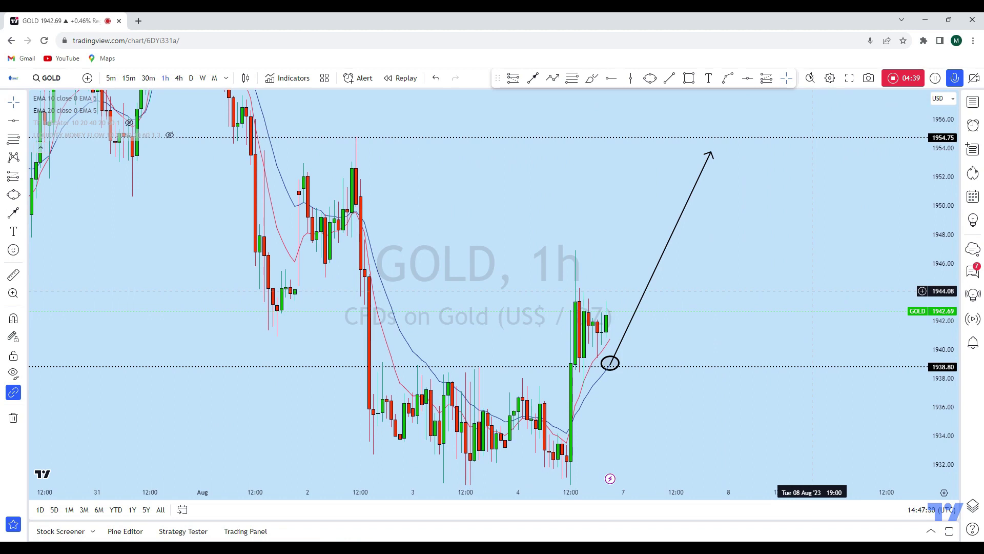
pyautogui.scroll(-2, 813, 291)
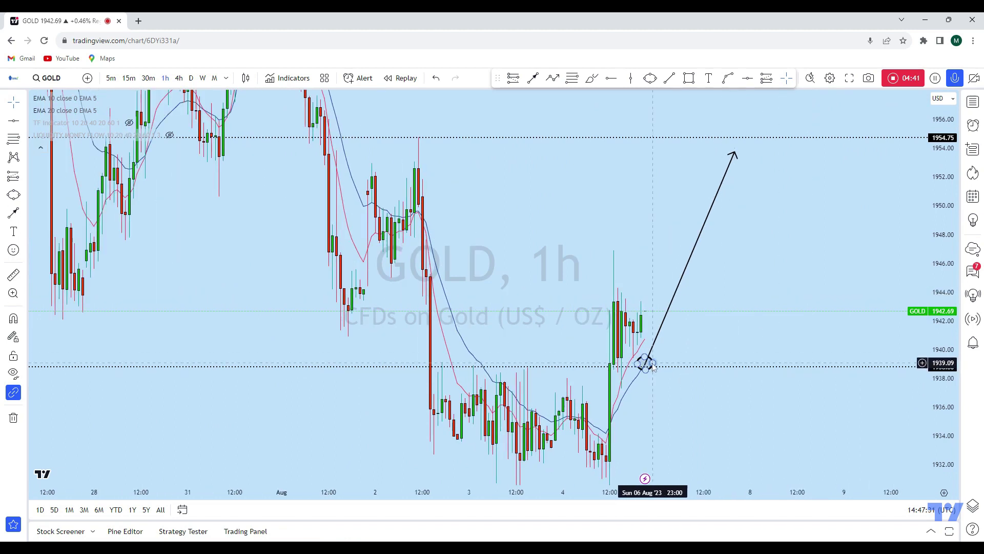
# Draw an ellipse just under the 1954.75 line beside the rising arrow's tip.
pyautogui.scroll(-2, 731, 155)
pyautogui.scroll(2, 737, 171)
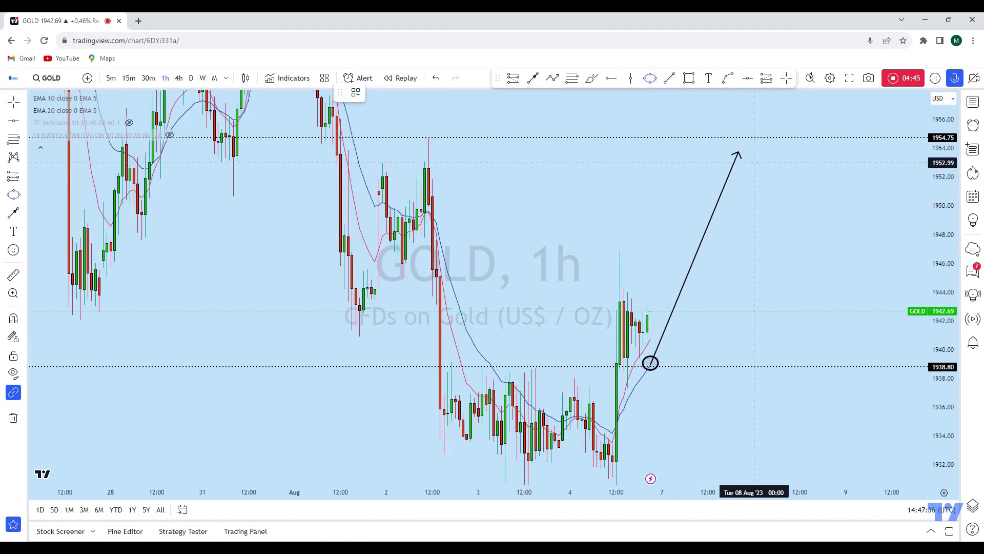
pyautogui.click(755, 162)
pyautogui.click(765, 150)
pyautogui.click(784, 155)
pyautogui.moveTo(765, 149); pyautogui.dragTo(773, 142)
pyautogui.moveTo(832, 192)
pyautogui.mouseDown()
pyautogui.moveTo(722, 202)
pyautogui.moveTo(748, 187)
pyautogui.mouseUp()
# Draw an arrow from the ellipse at the 1954.75 line down to the 1925.57 line.
pyautogui.scroll(-2, 689, 171)
pyautogui.click(534, 78)
pyautogui.click(700, 149)
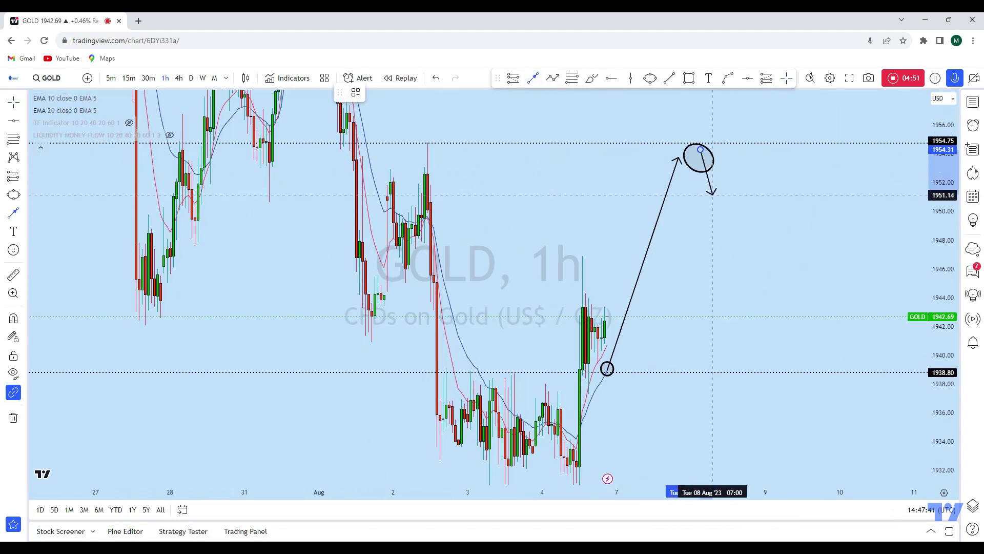
pyautogui.click(759, 369)
pyautogui.moveTo(781, 353); pyautogui.dragTo(697, 435)
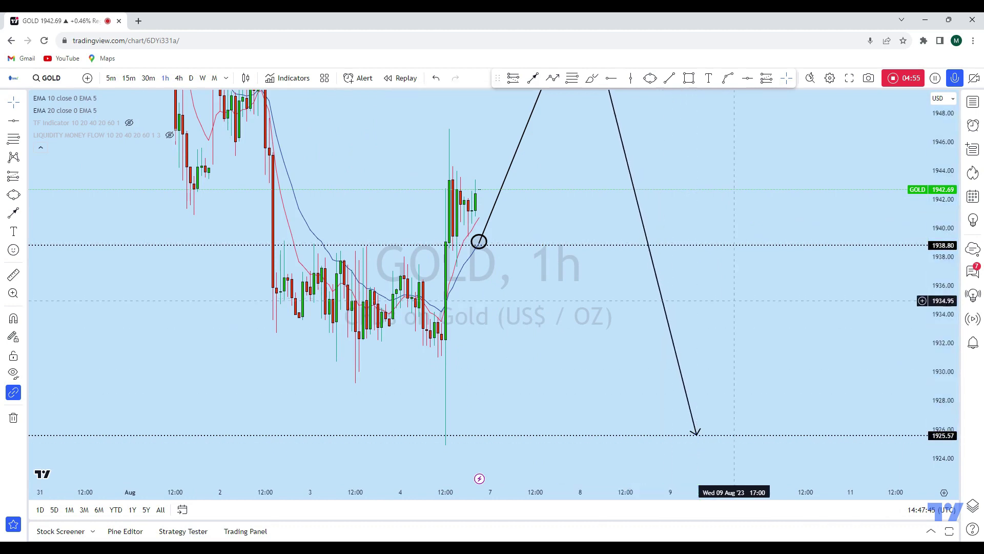
pyautogui.moveTo(737, 300); pyautogui.dragTo(810, 438)
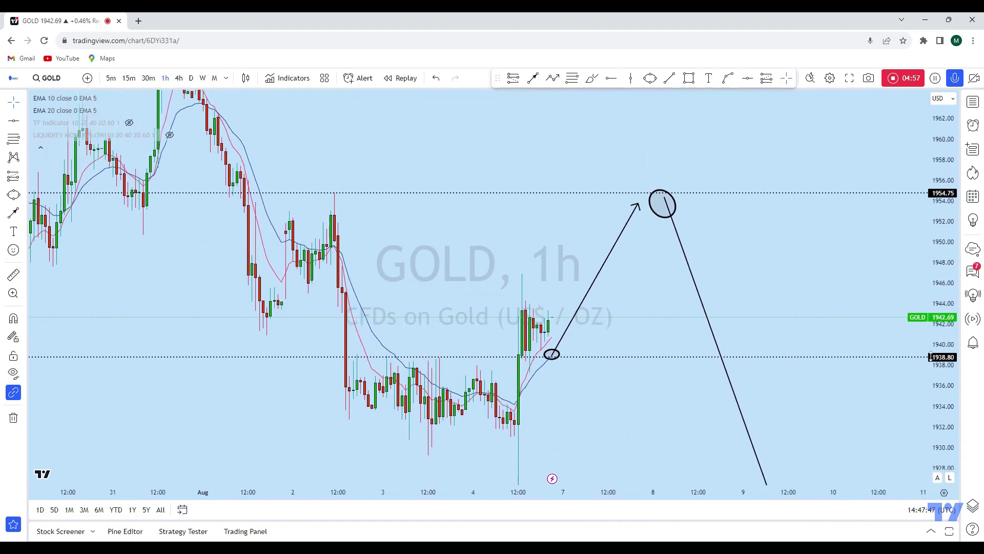